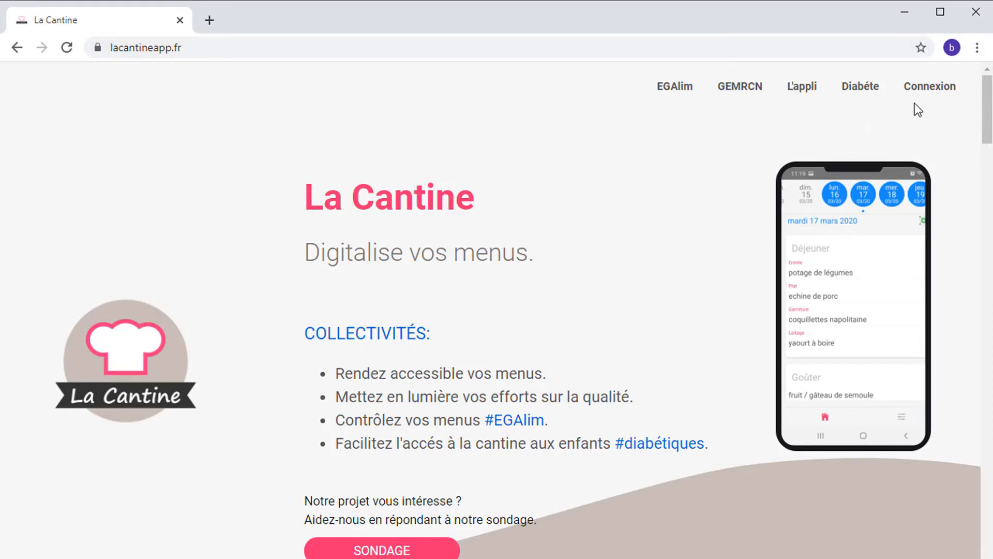
Step: Open the La Cantine sign-in page from the Connexion link
click(924, 92)
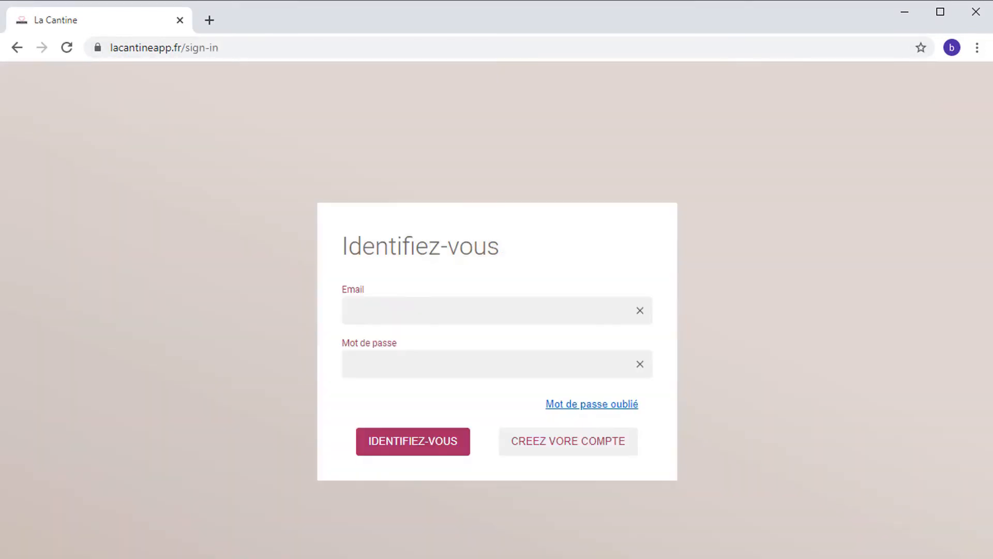
Step: Sign in with the demo account's e-mail address and password
click(486, 310)
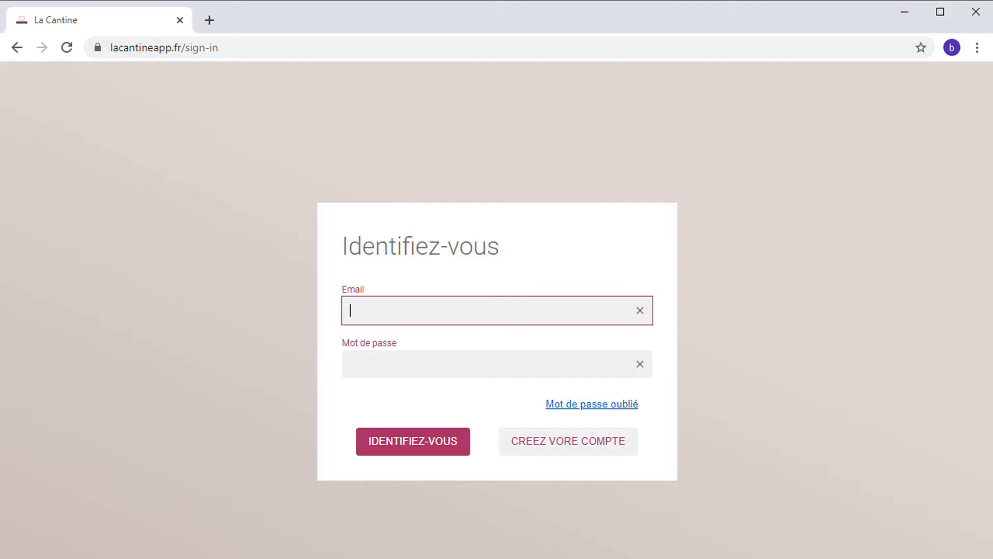
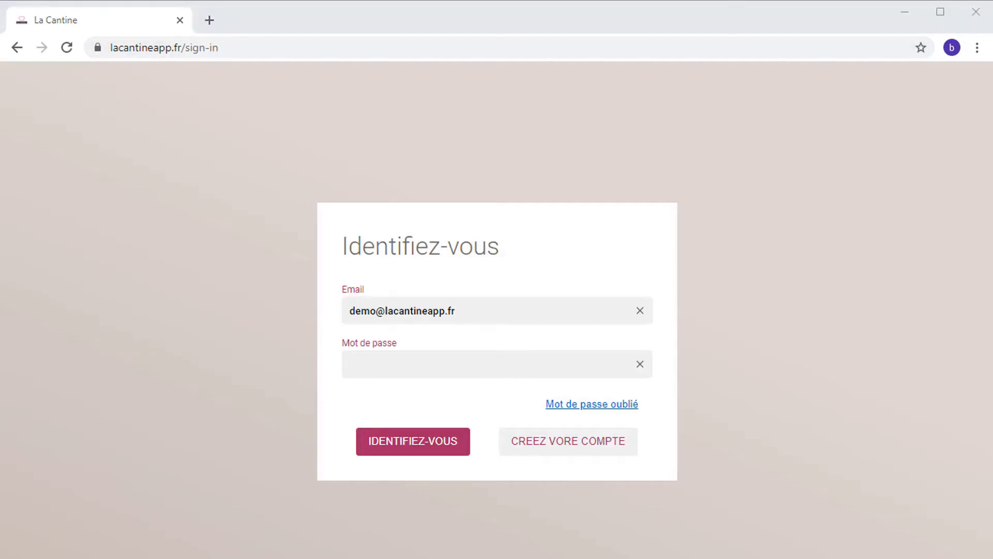
click(487, 364)
text(••••••••)
click(404, 448)
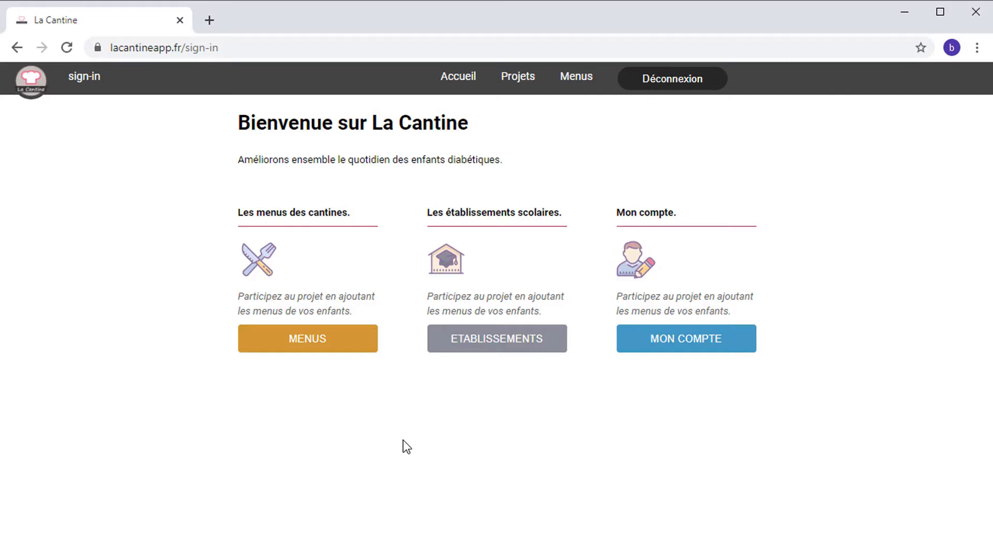
Step: Open the test work group under Menus > Vos groupes and start adding a new menu
click(307, 344)
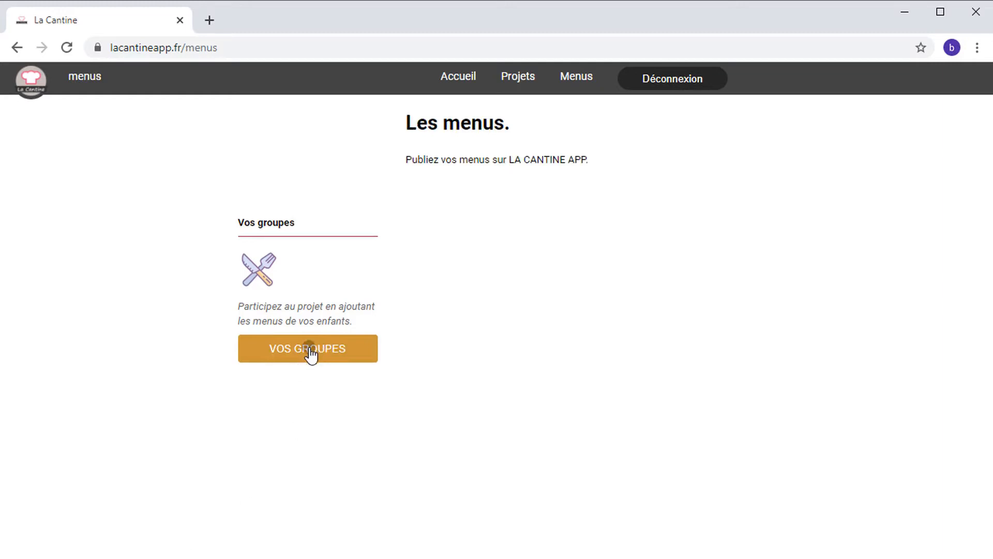
click(311, 355)
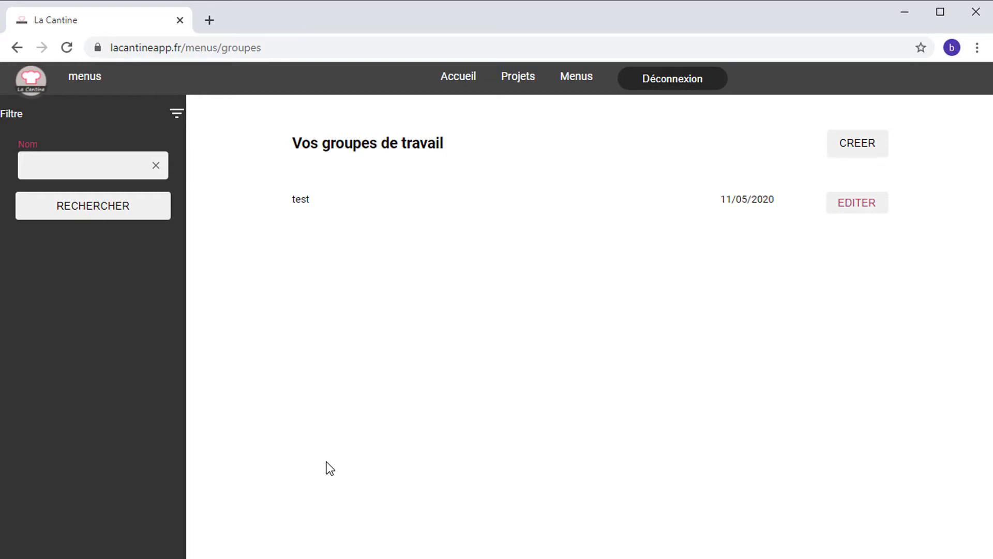
click(313, 202)
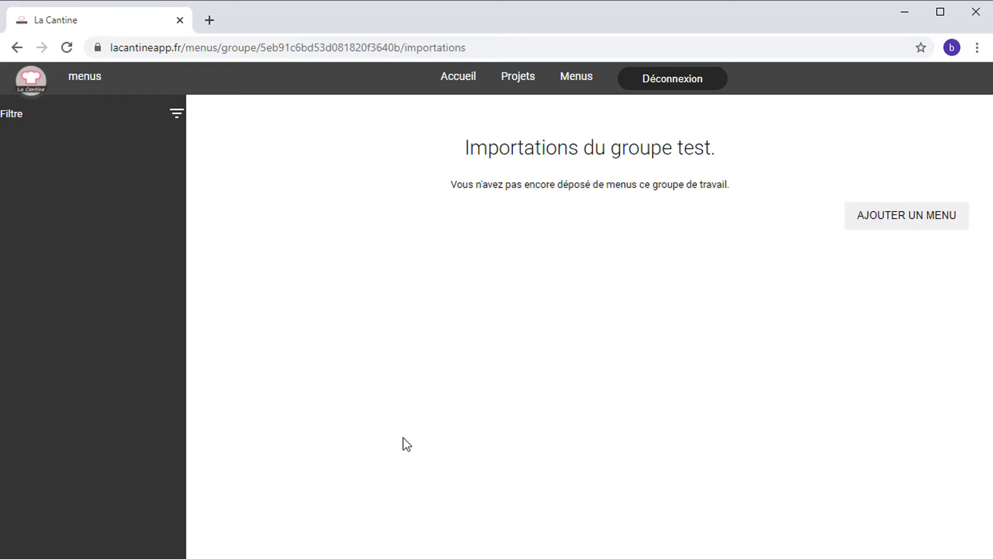
click(907, 221)
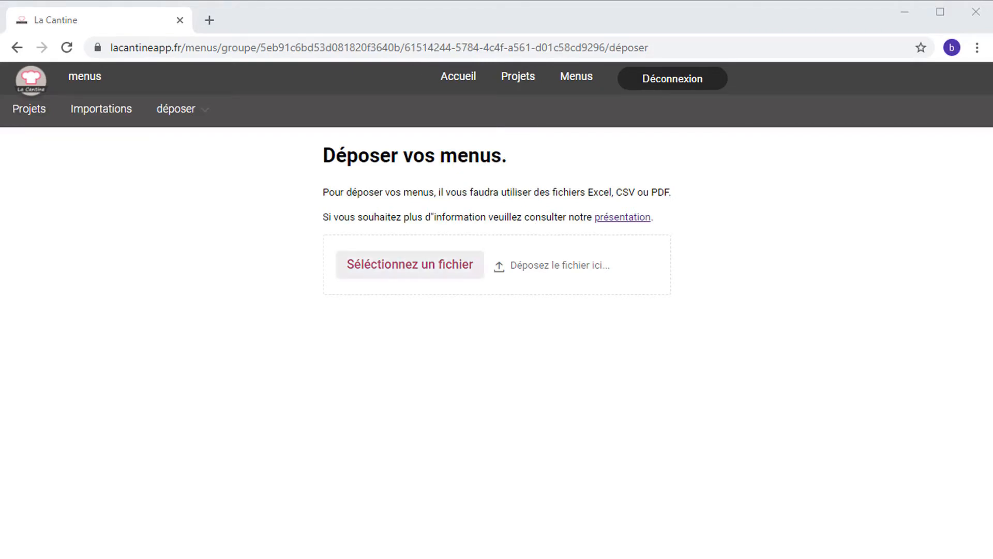
Step: Upload the Viroflay school menu PDF into the drop zone
click(410, 264)
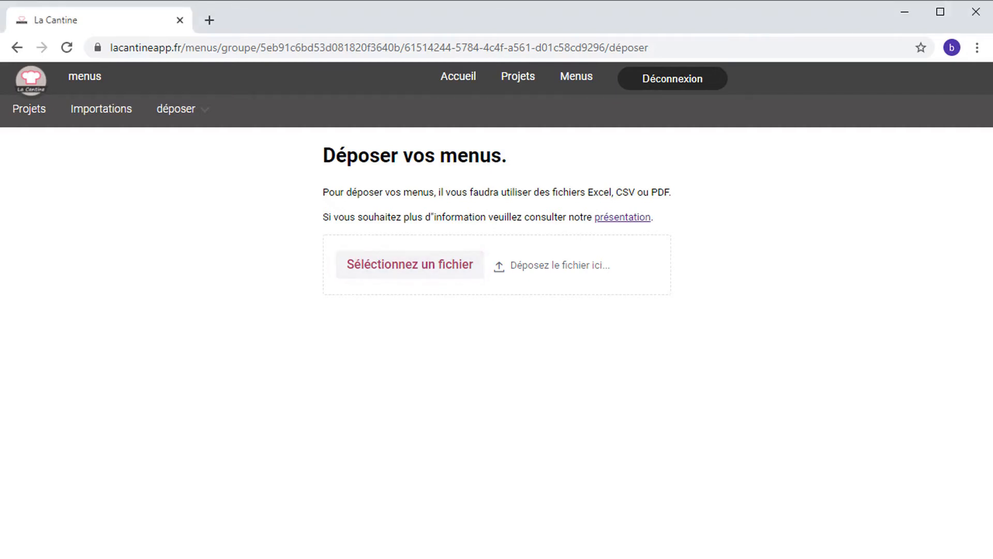
drag(992, 260, 433, 262)
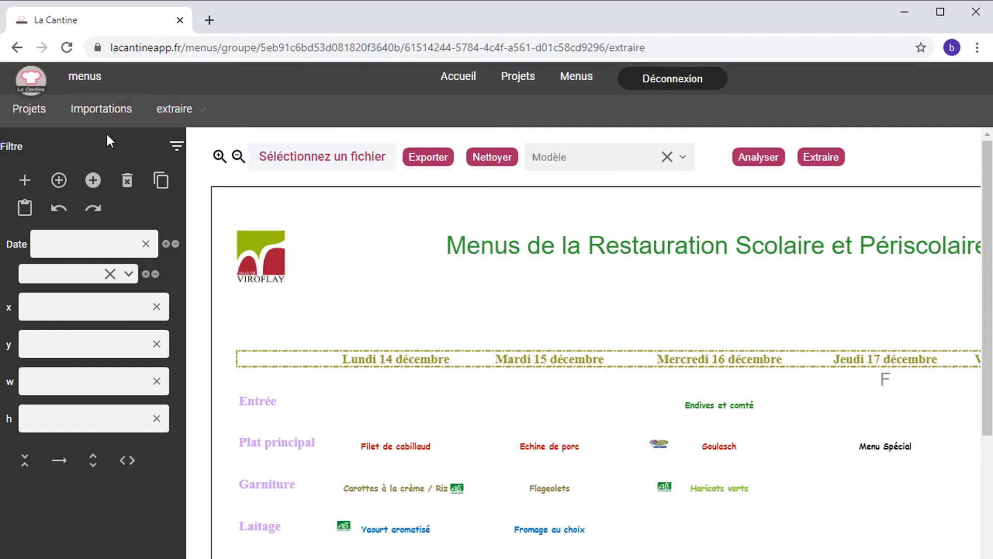
Step: Fit the menu page in view and run Analyser to box the dishes by category
click(238, 157)
click(219, 157)
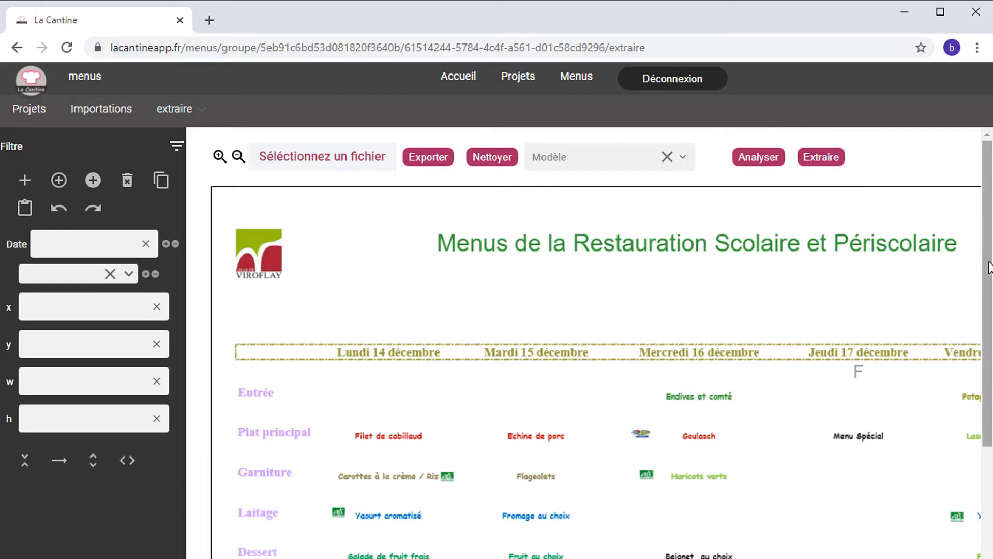
click(763, 162)
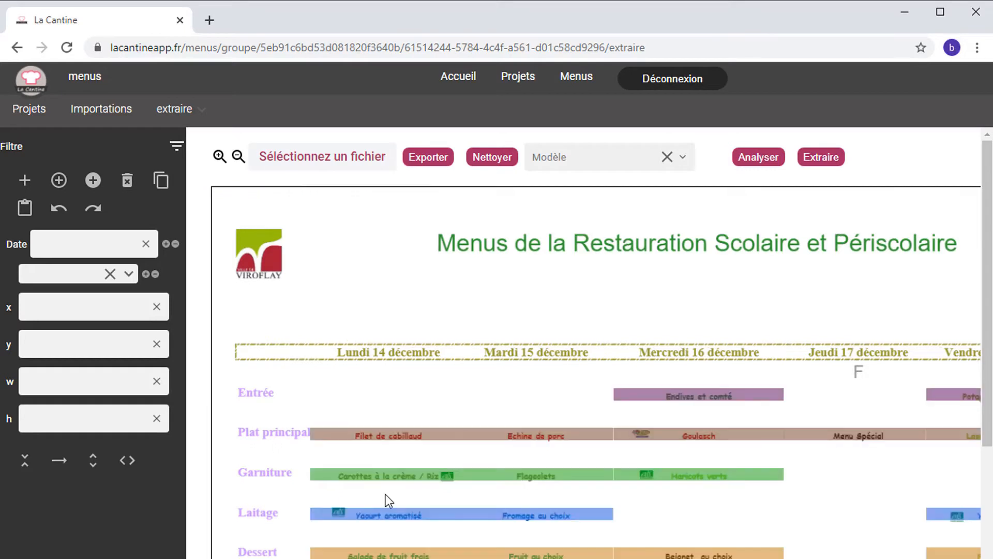
drag(988, 337, 988, 379)
scroll(584, 343, right, 2)
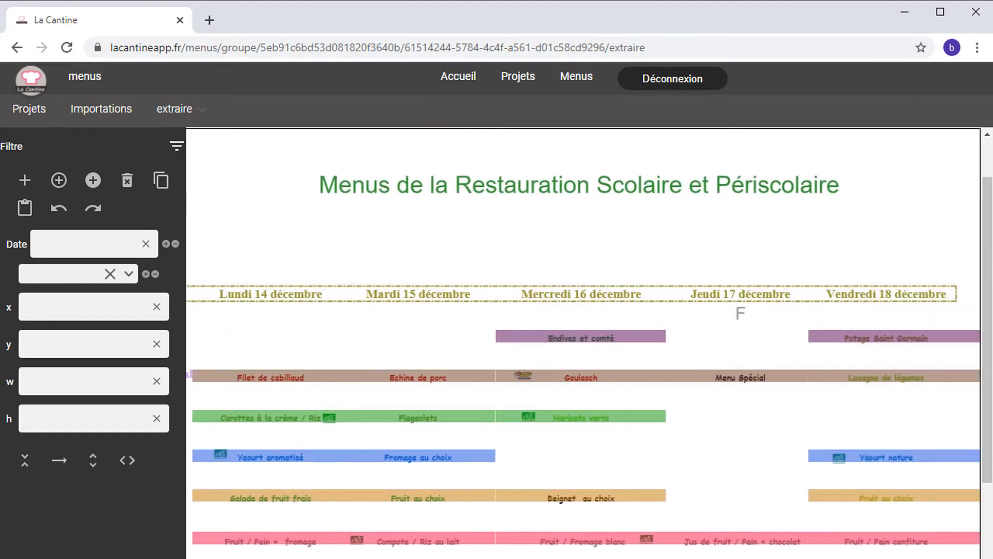
scroll(584, 343, left, 2)
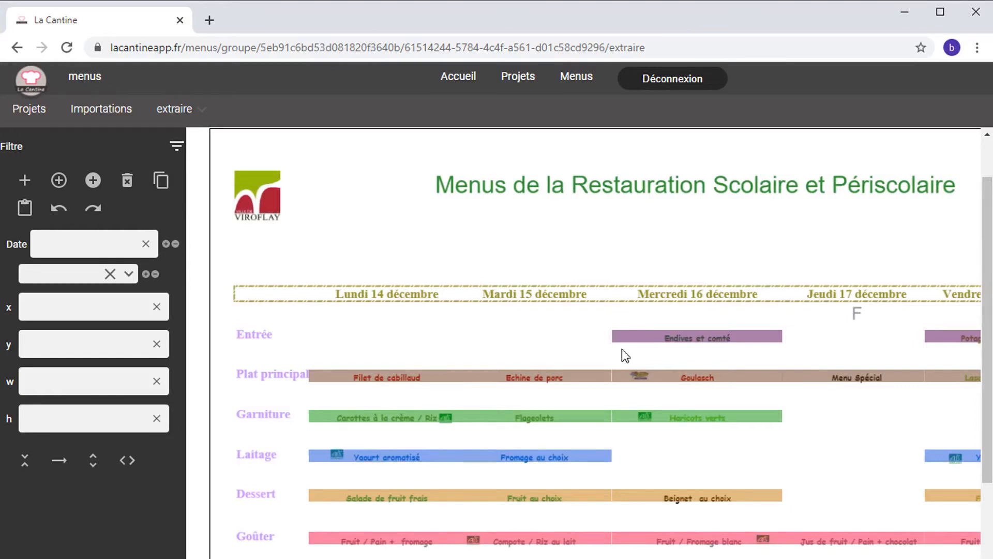
Step: Check the Endives et comté, Filet de cabillaud and Carottes à la crème boxes' details
click(644, 338)
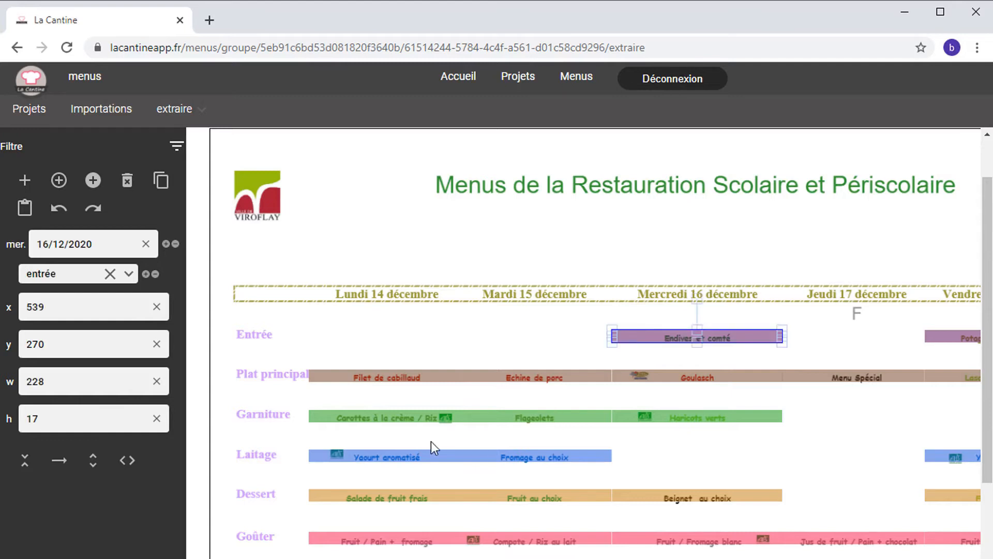
click(428, 378)
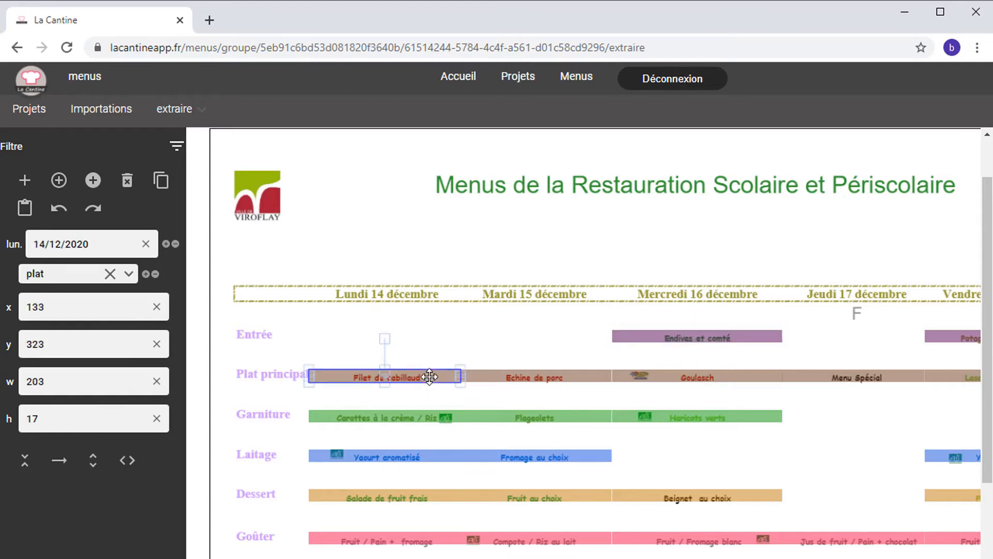
click(384, 417)
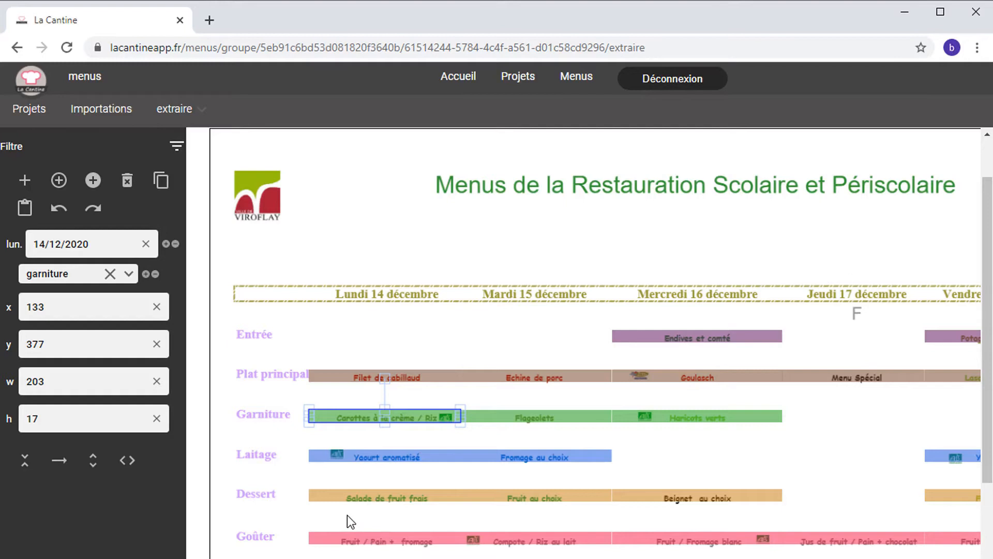
click(656, 338)
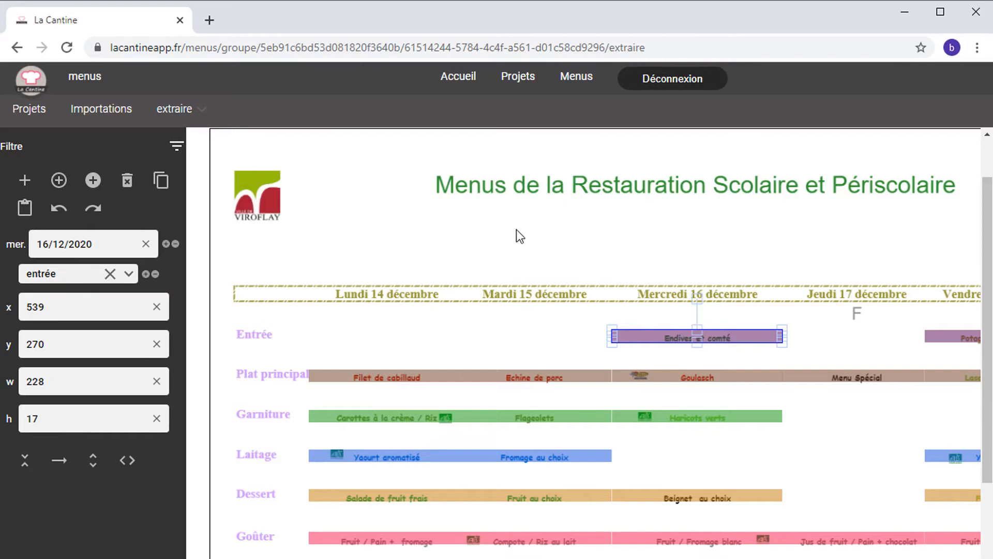
scroll(585, 342, right, 3)
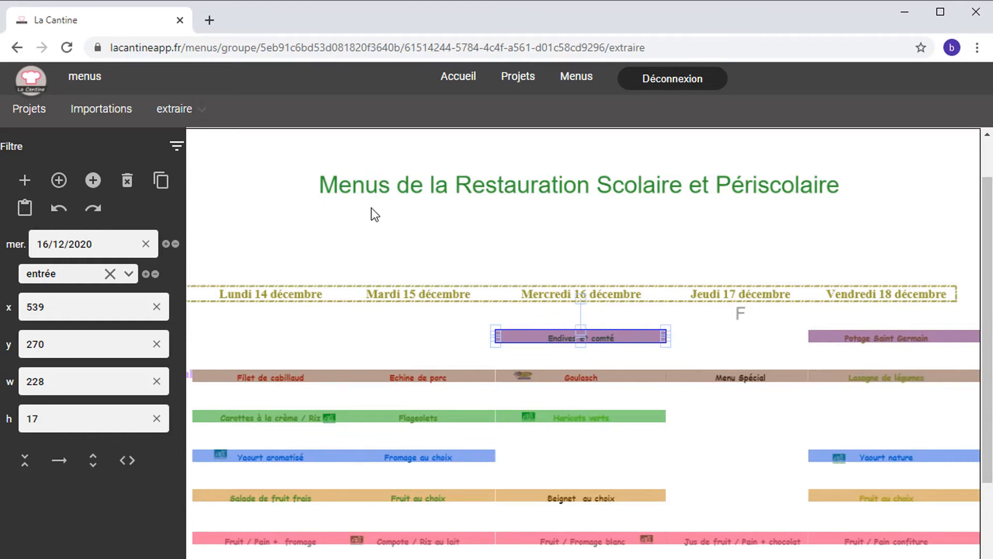
scroll(988, 424, up, 1)
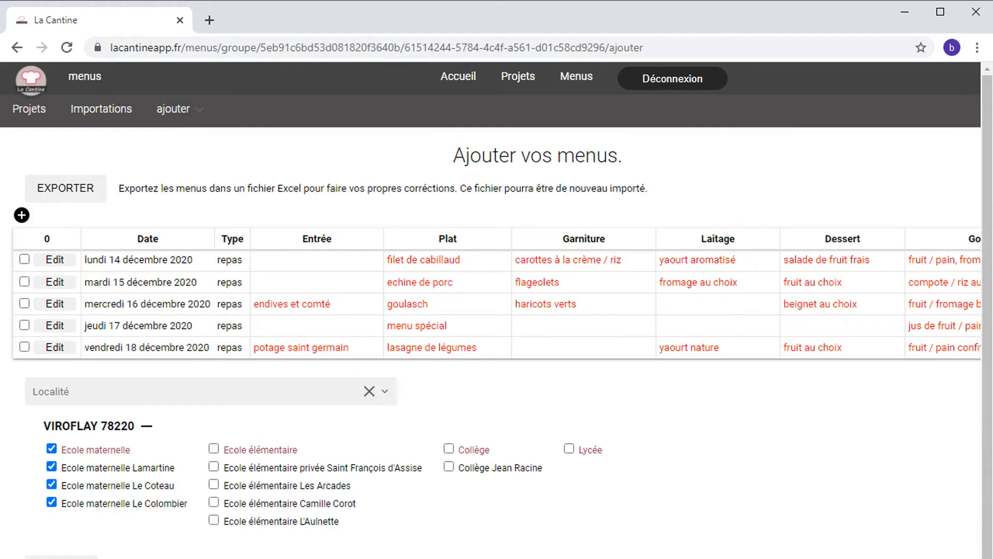
scroll(491, 311, right, 2)
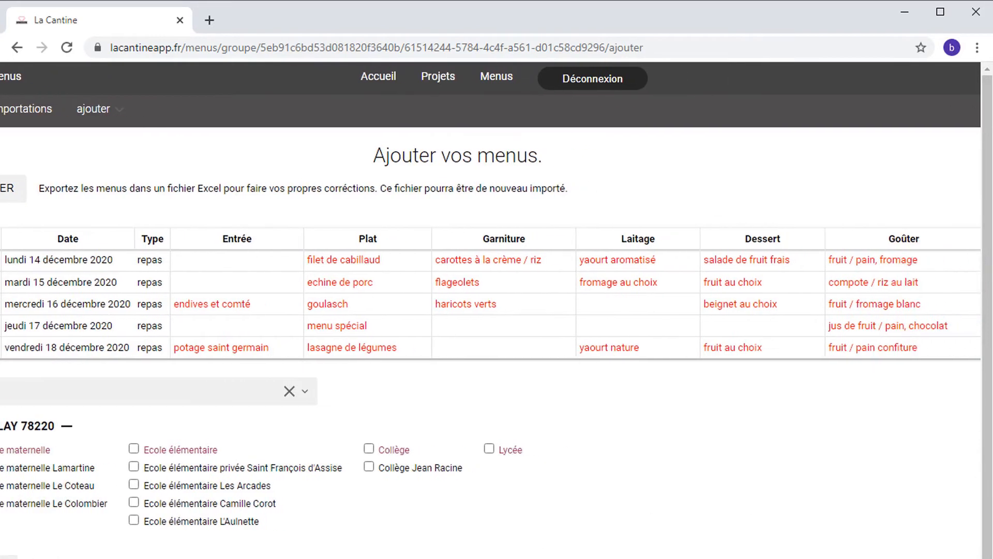
double_click(766, 305)
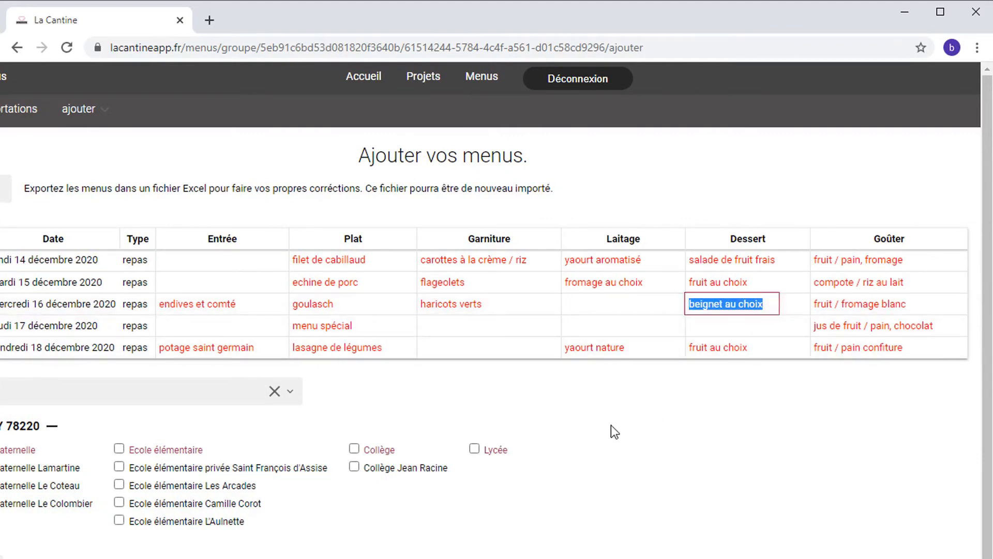
click(622, 410)
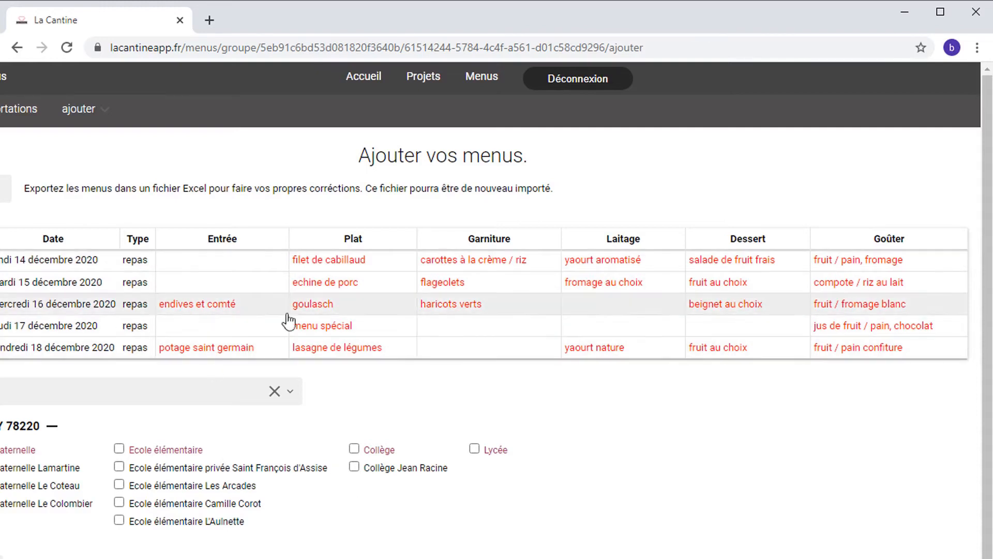
scroll(496, 310, left, 3)
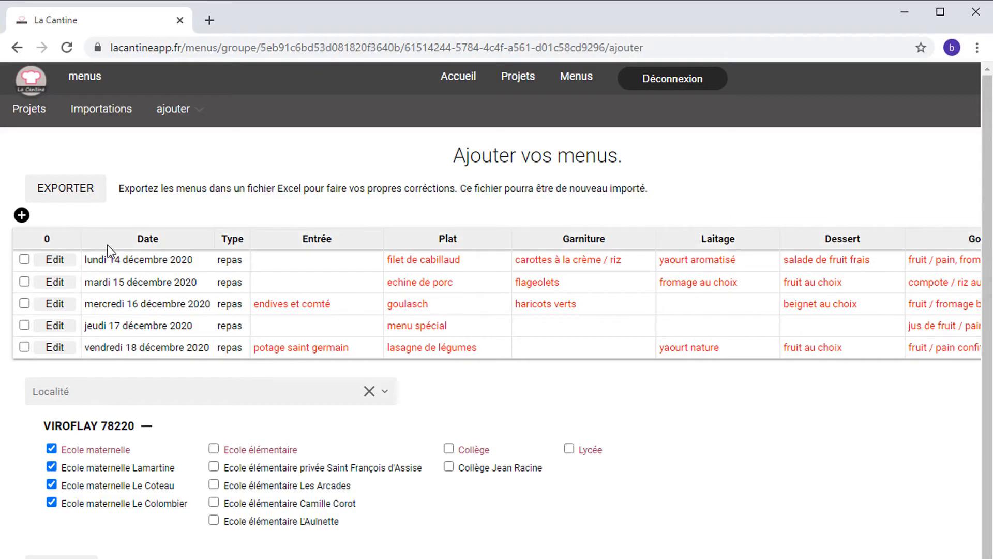
Step: Go through déposer back to the extraire editor and review the boxed Viroflay PDF
click(193, 113)
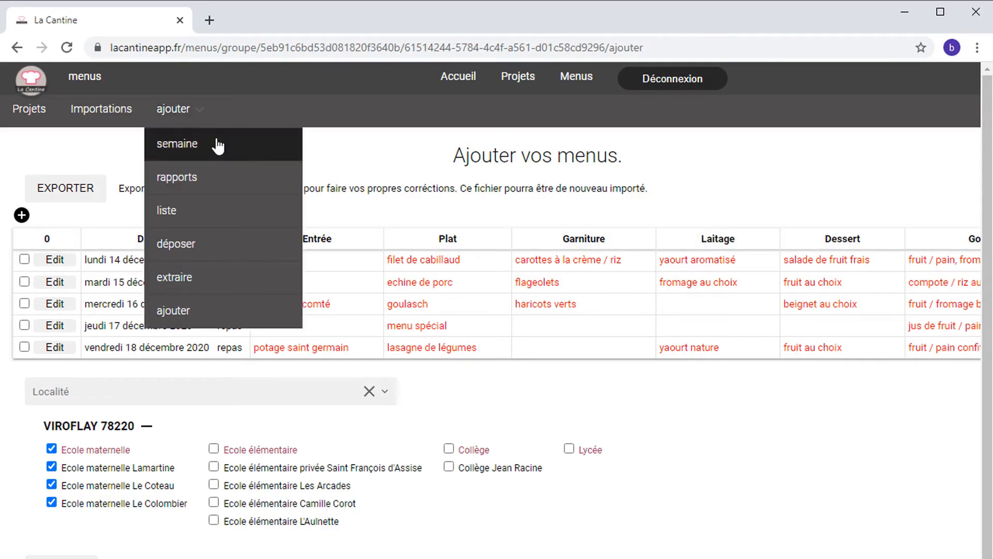
click(187, 245)
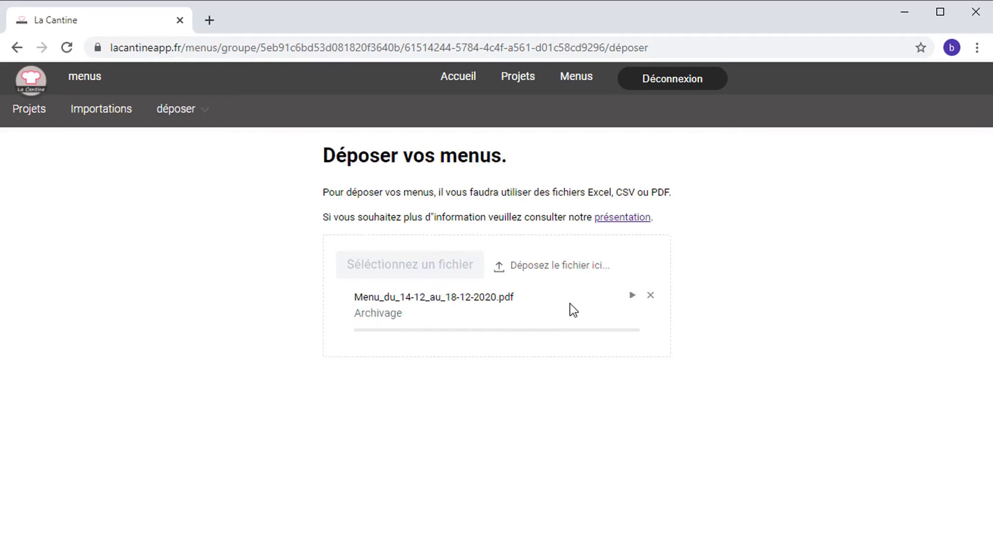
click(207, 107)
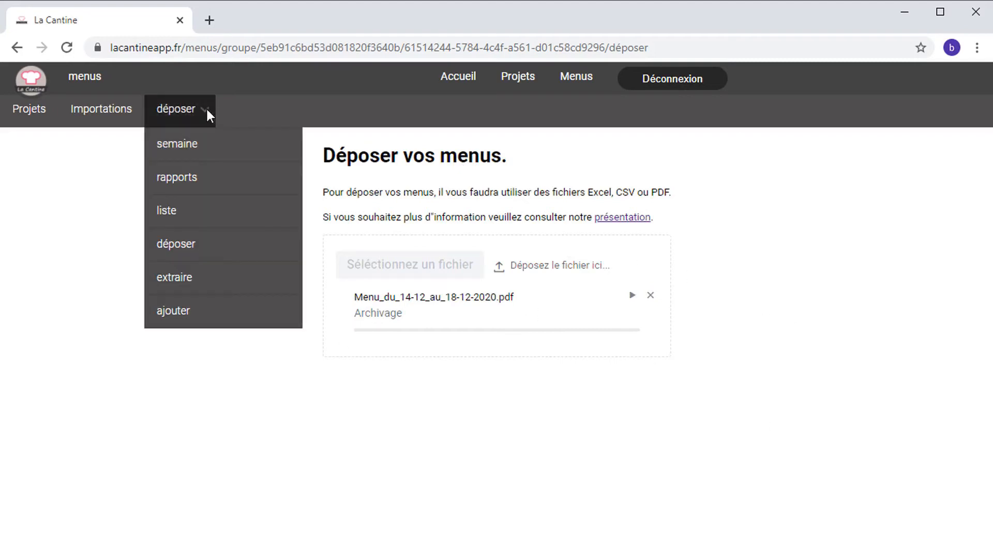
click(183, 284)
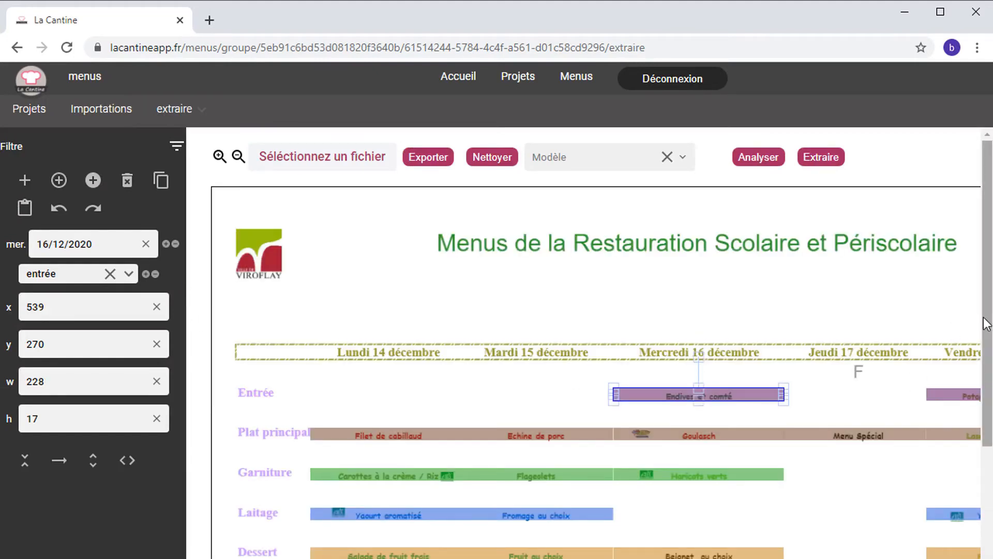
scroll(443, 307, down, 1)
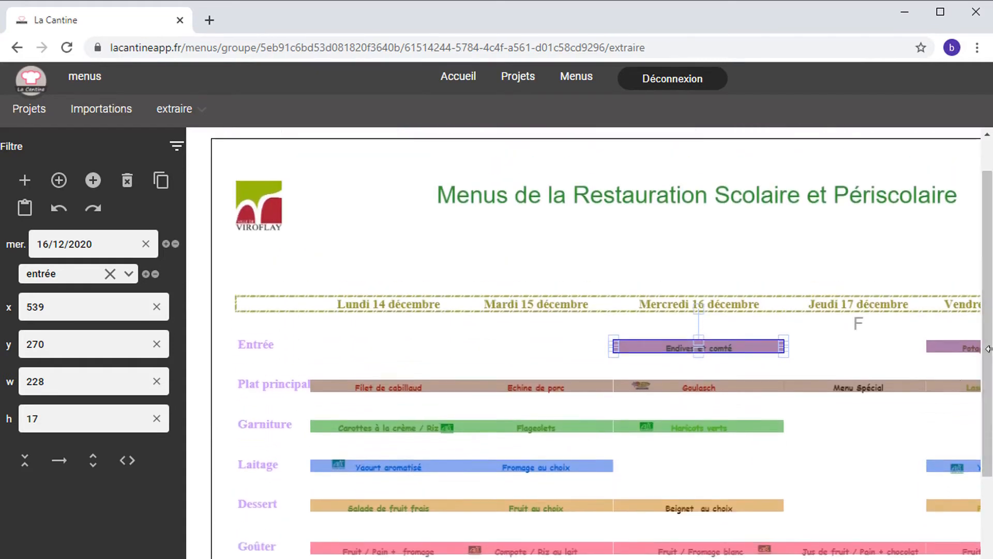
scroll(583, 343, right, 2)
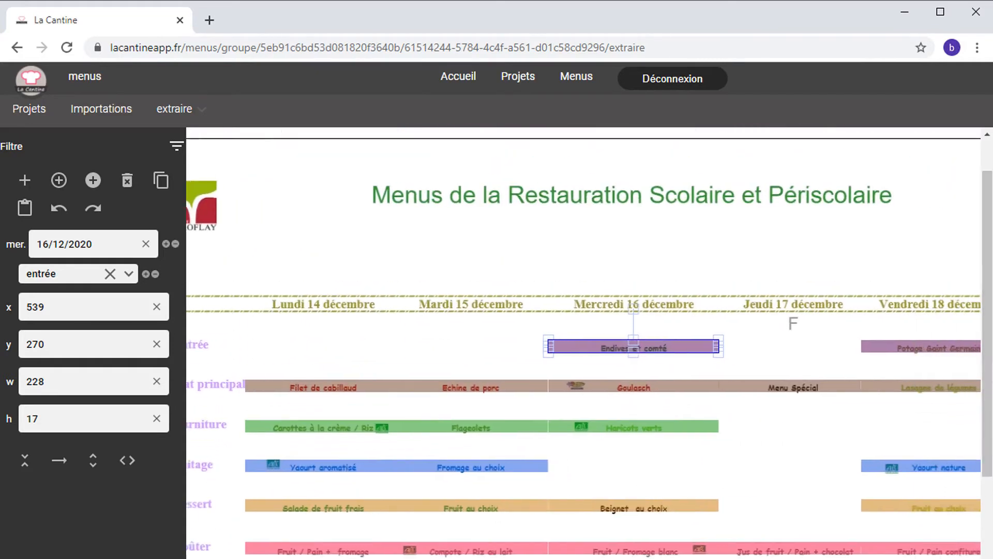
scroll(372, 336, left, 2)
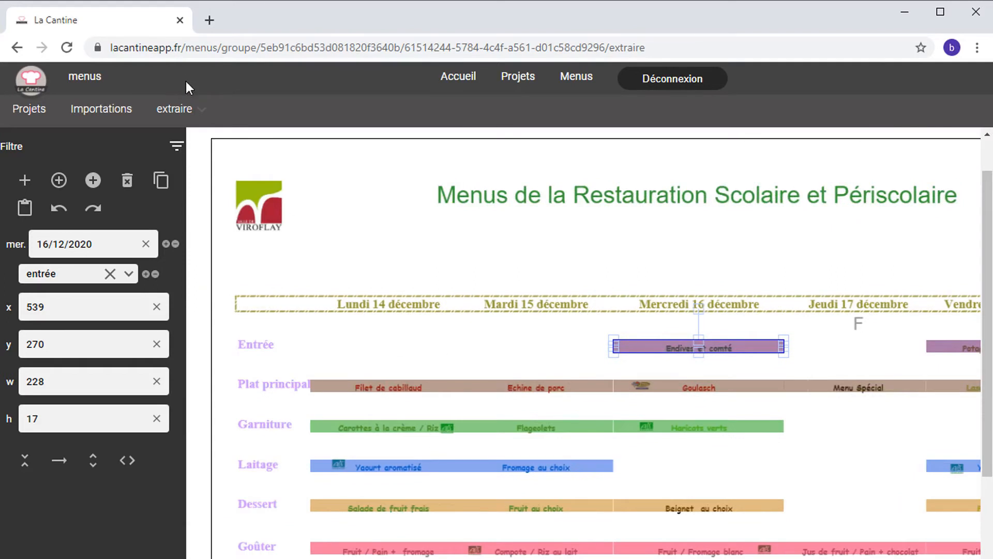
click(203, 107)
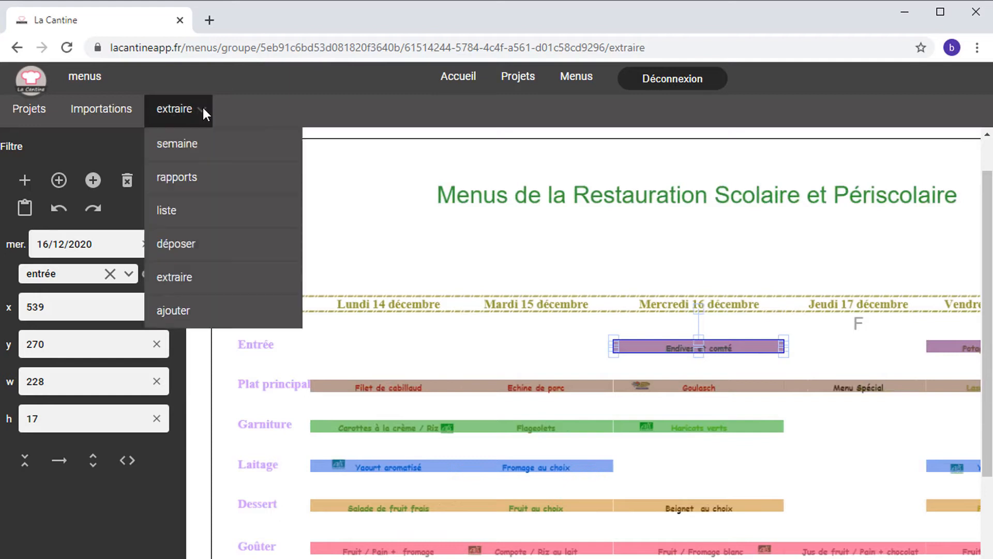
Step: Remove the Viroflay PDF and upload 'du 14 au 18-12-20.pdf' for L'Isle-sur-la-Sorgue
click(166, 309)
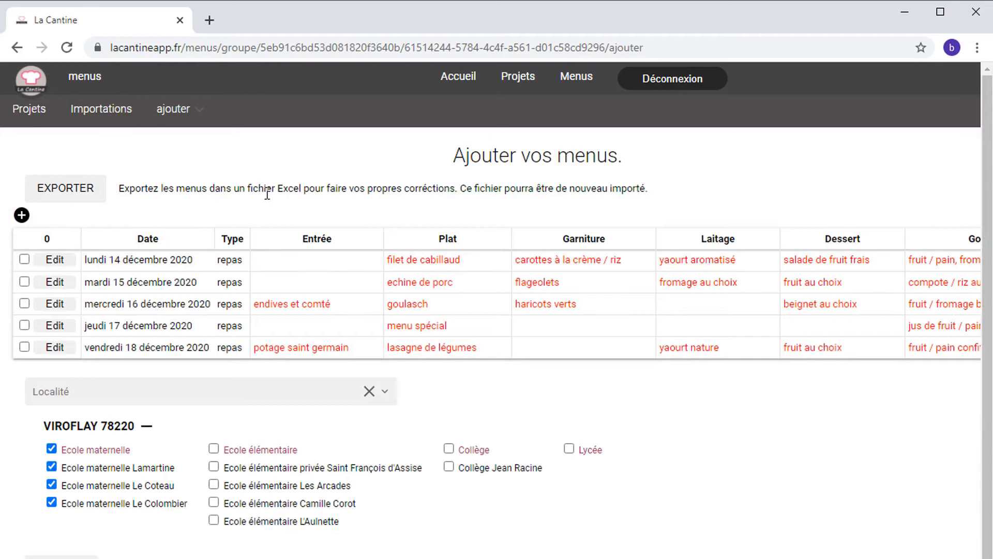
click(199, 103)
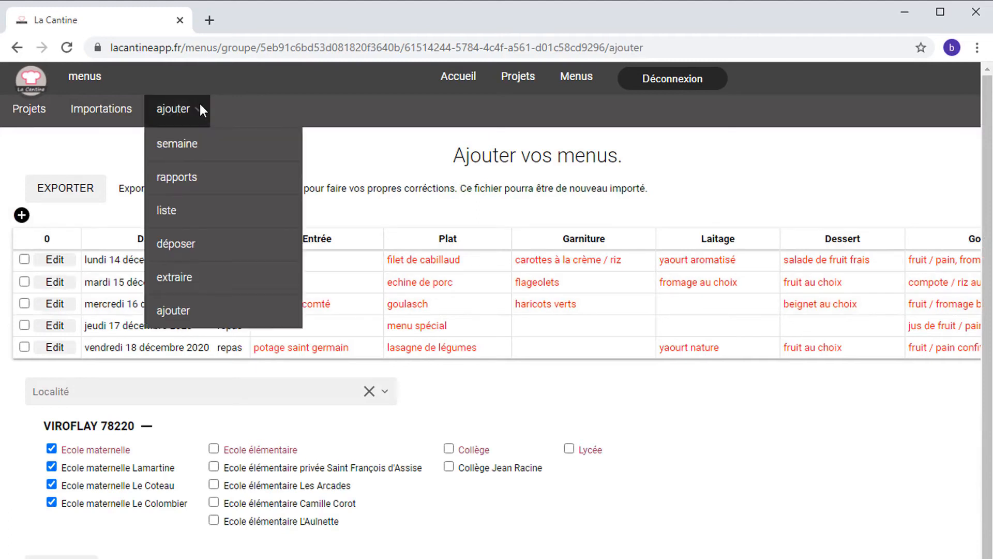
click(178, 246)
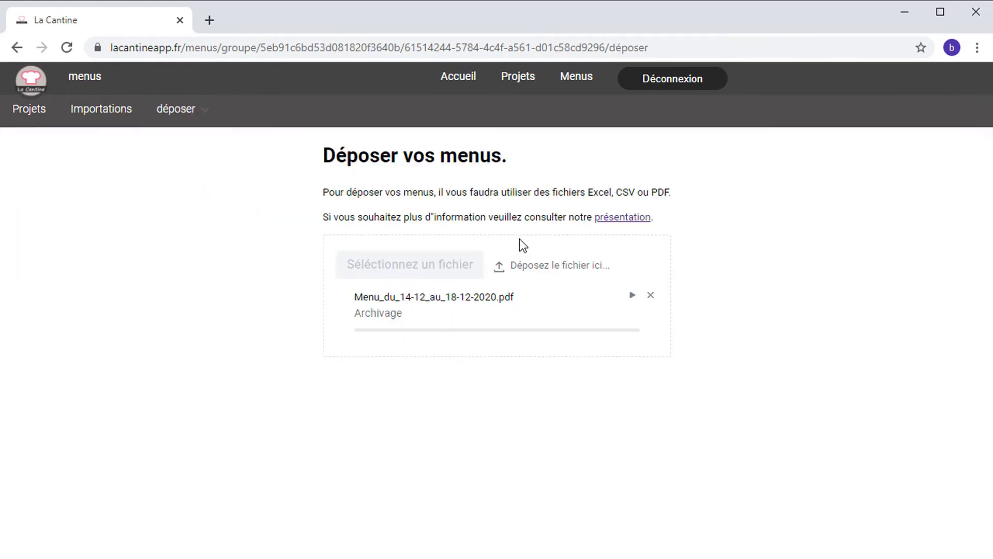
click(651, 295)
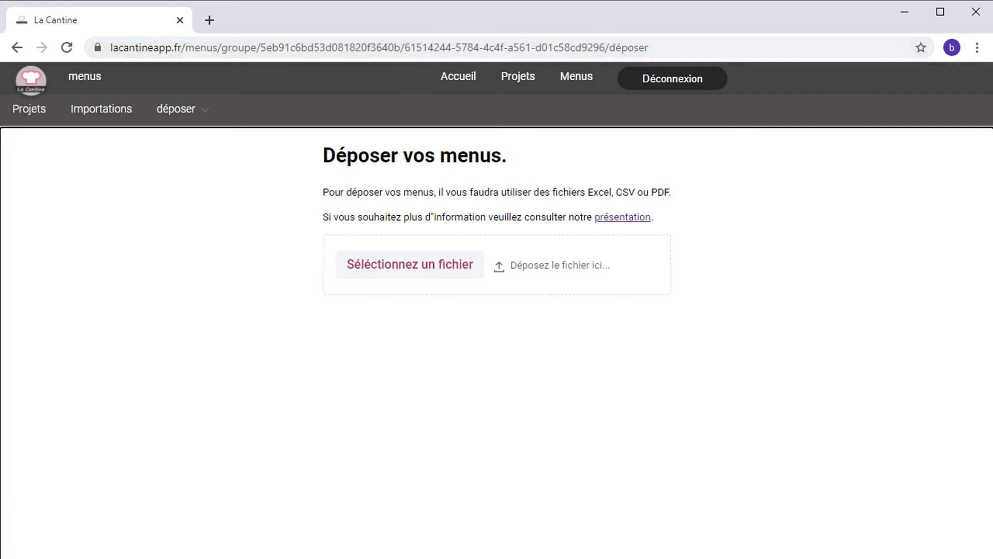
key(alt+Tab)
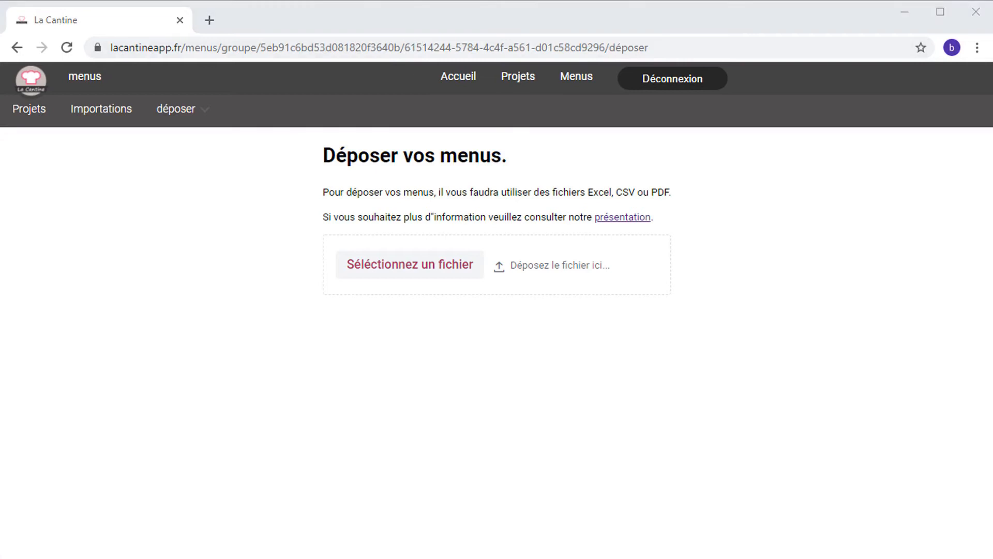
drag(289, 393, 394, 280)
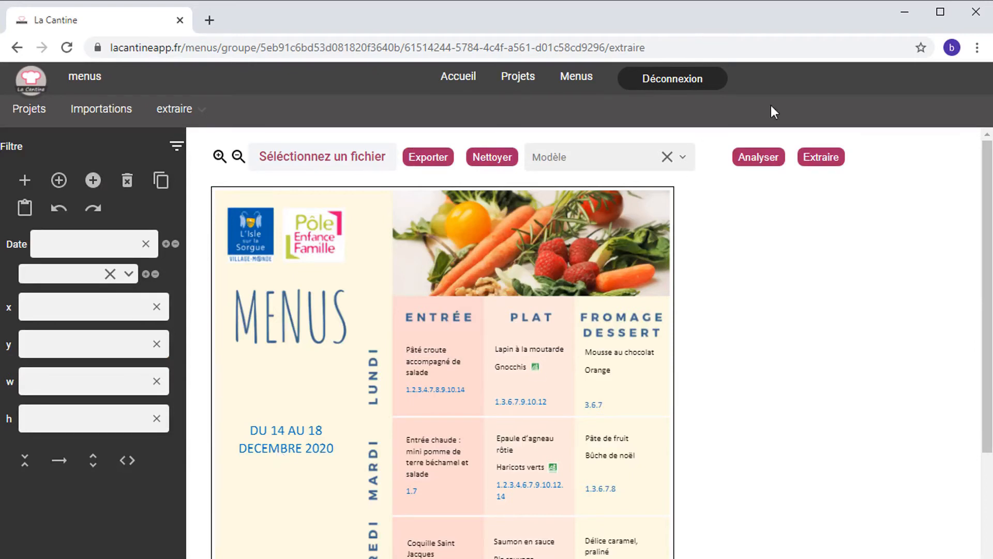
Step: Run Analyser on the L'Isle-sur-la-Sorgue menu and scroll through the detected boxes
click(758, 158)
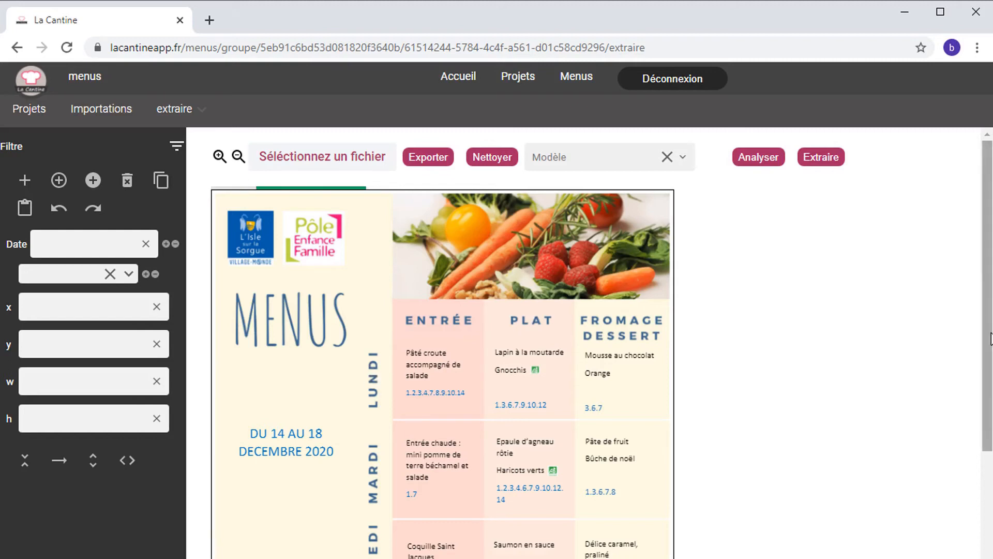
drag(987, 332, 990, 440)
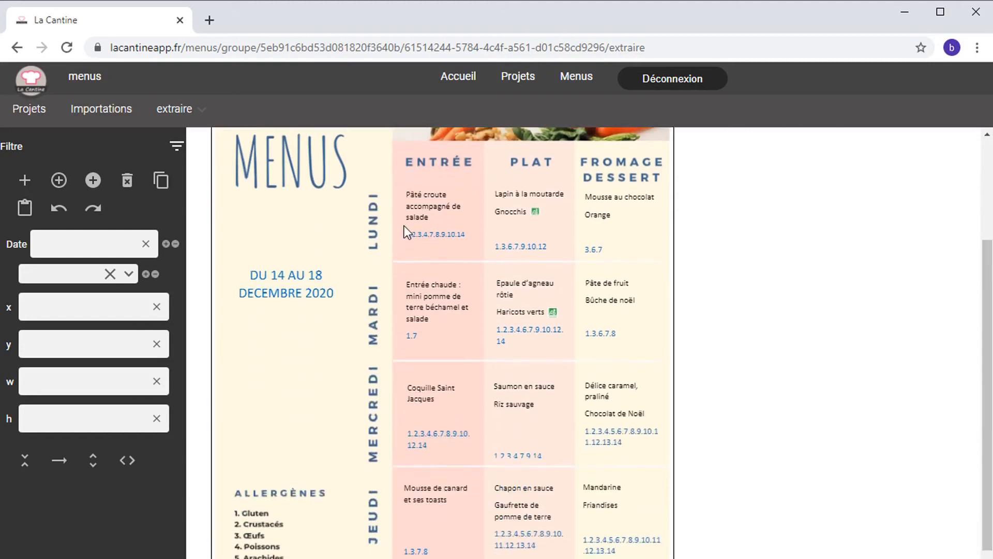
drag(985, 309, 989, 245)
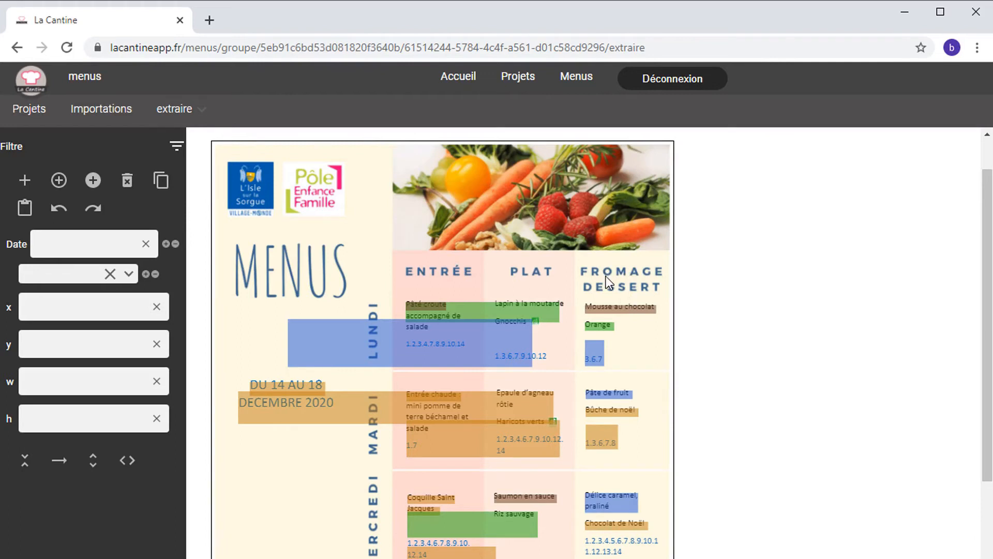
click(477, 311)
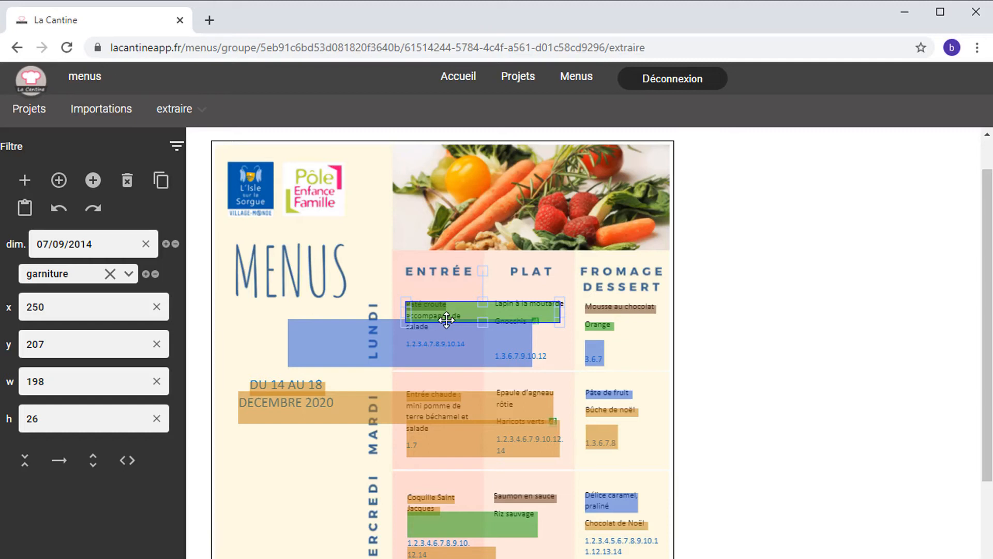
drag(980, 216, 991, 190)
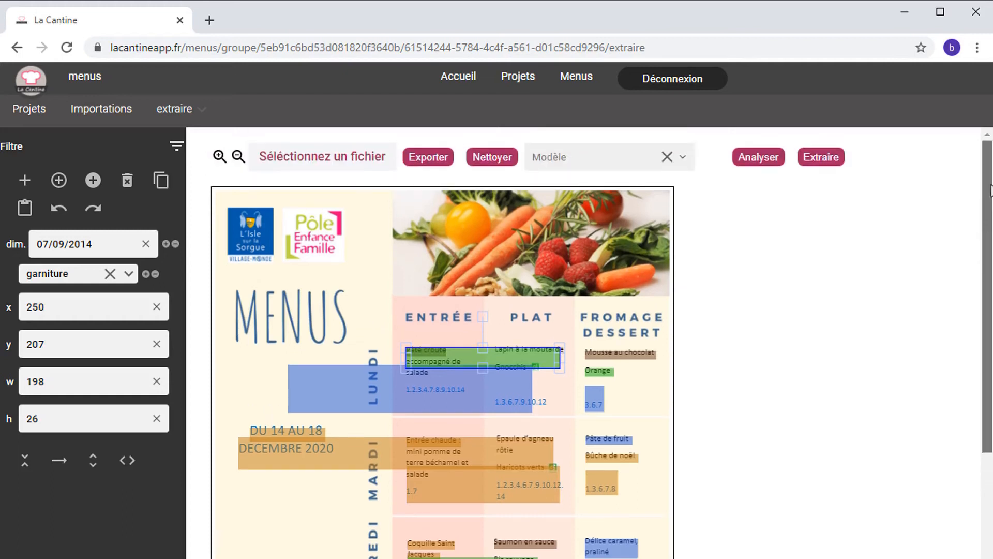
Step: Clear the auto-detected boxes, box Pâté croute, and copy that box onto Lapin à la moutarde
click(492, 158)
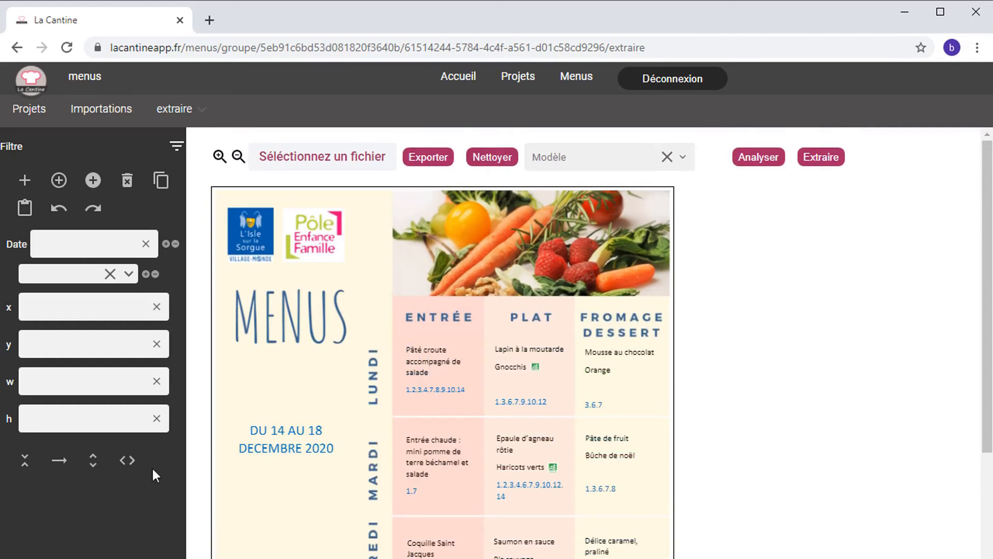
click(25, 182)
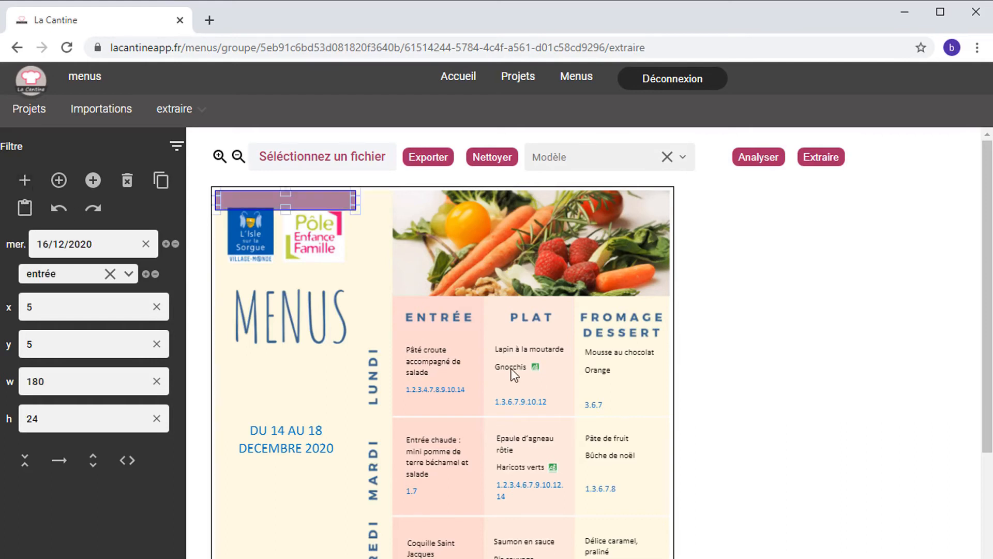
drag(319, 201, 402, 297)
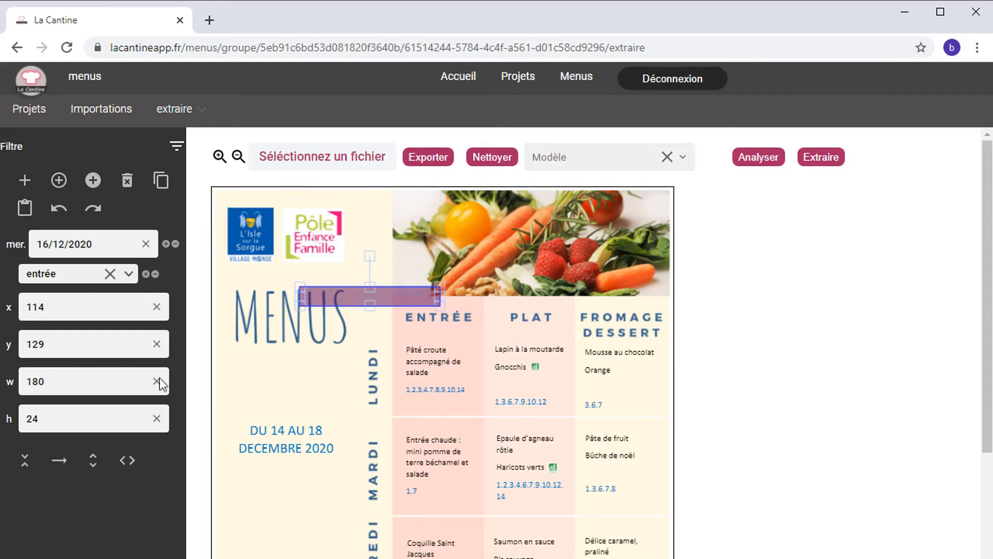
mouse_move(396, 294)
mouse_down()
mouse_move(378, 340)
mouse_move(495, 347)
mouse_move(441, 384)
mouse_up()
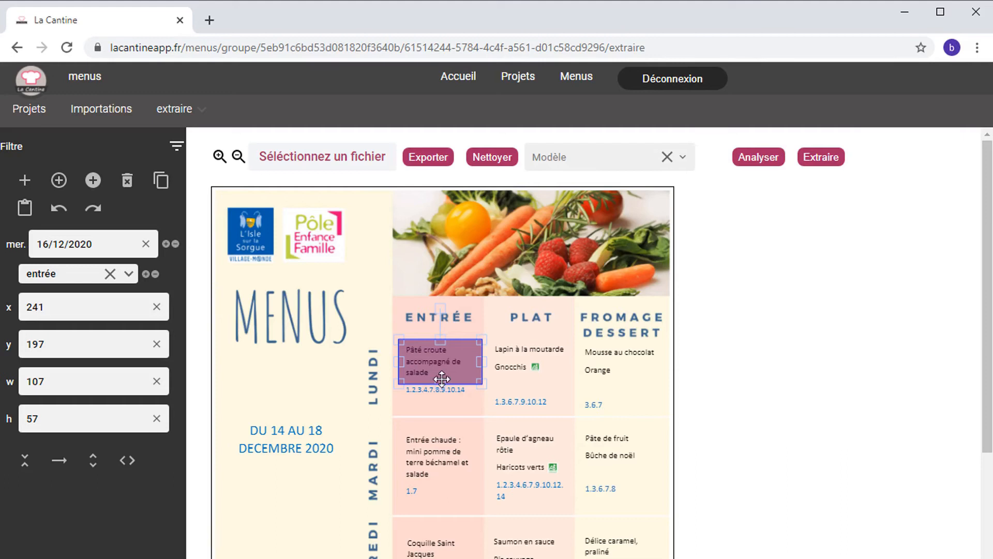
key(ctrl+v)
mouse_move(457, 361)
mouse_down()
mouse_move(552, 350)
mouse_move(546, 358)
mouse_up()
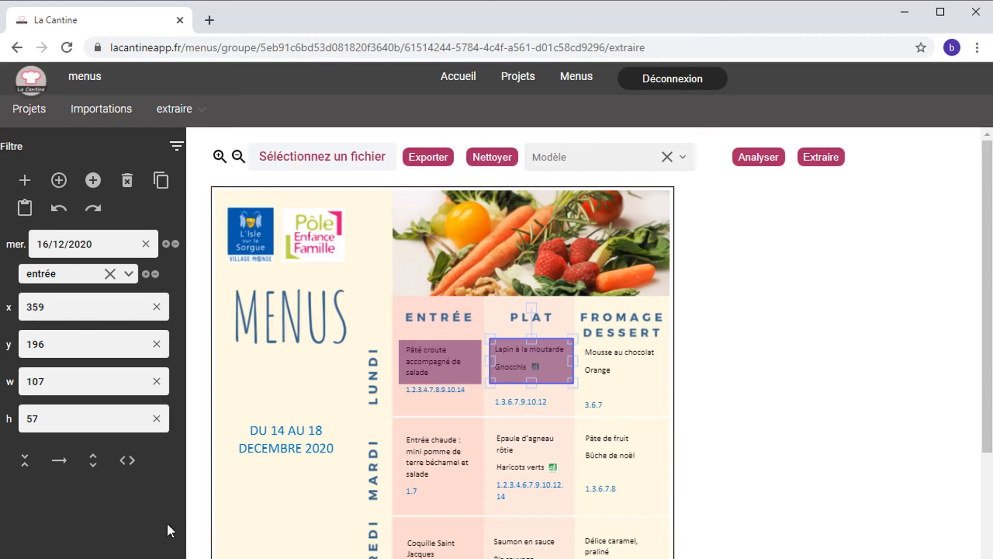
Step: Split the Lapin box in two and categorise Lapin à la moutarde as plat
click(93, 460)
click(562, 396)
click(531, 347)
click(533, 370)
click(532, 351)
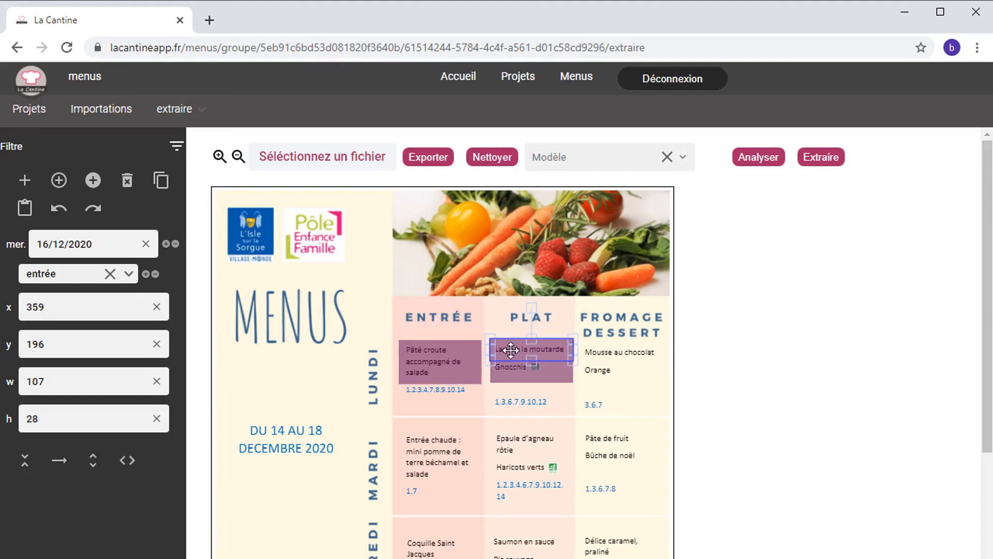
click(130, 275)
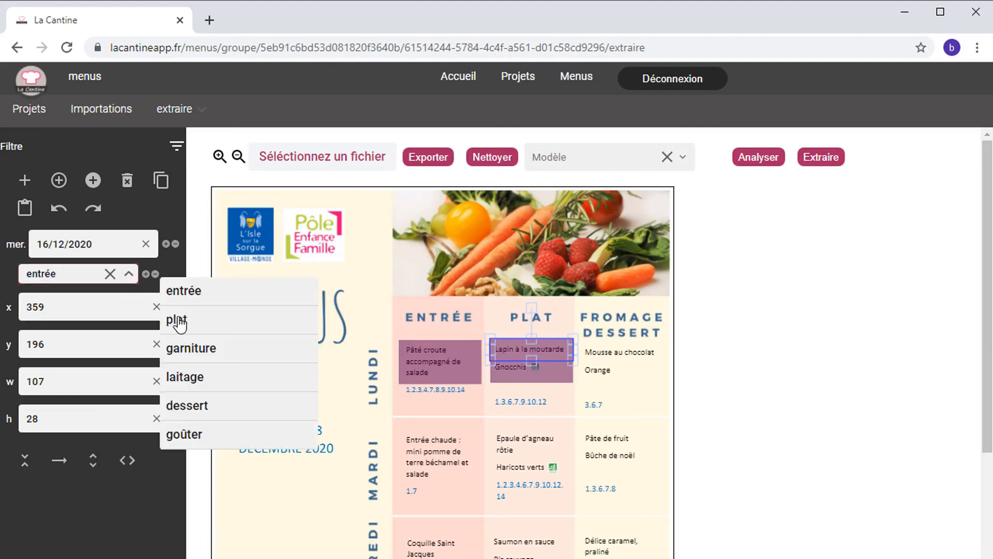
click(178, 319)
Step: Make the Gnocchis box a garniture and copy both boxes onto the dessert column
click(503, 369)
click(129, 273)
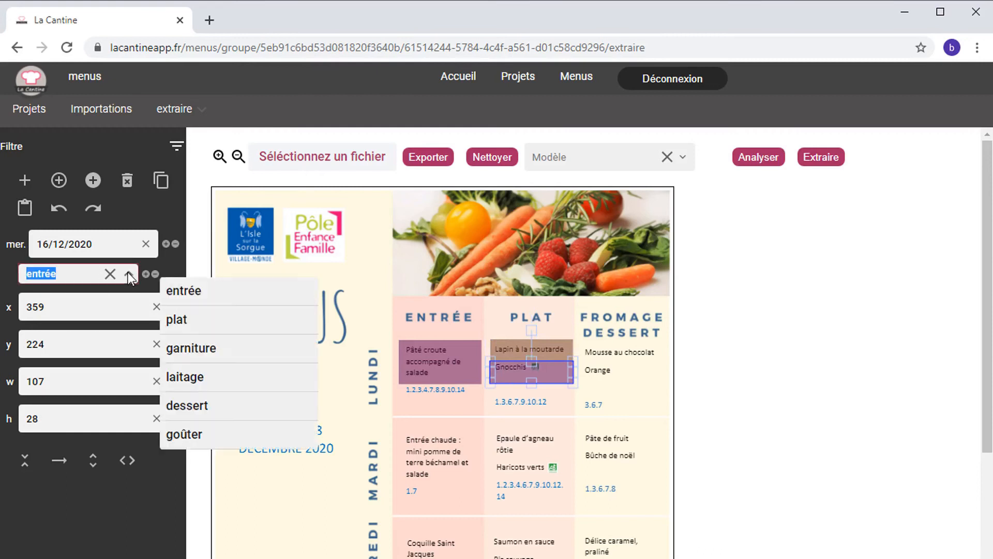
click(174, 347)
click(541, 399)
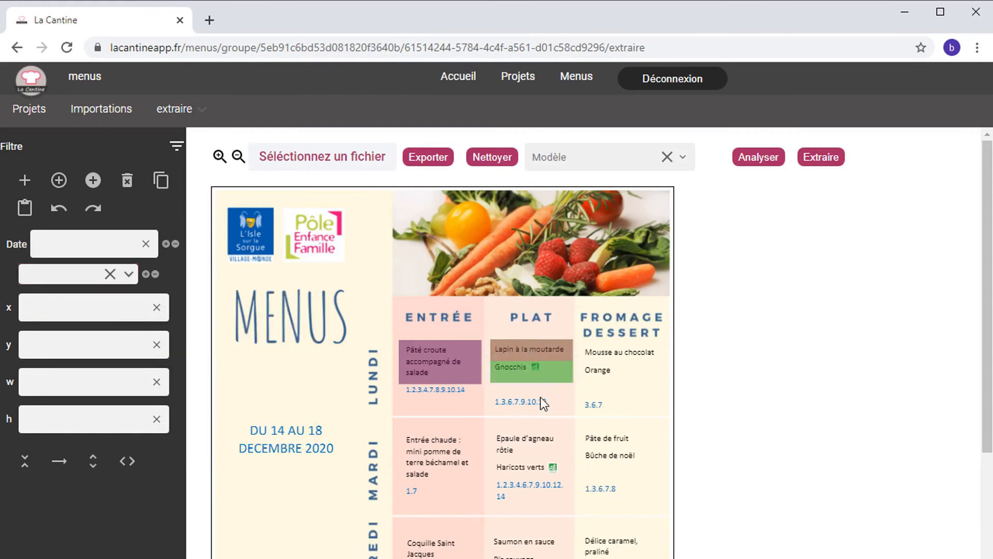
drag(544, 365, 486, 330)
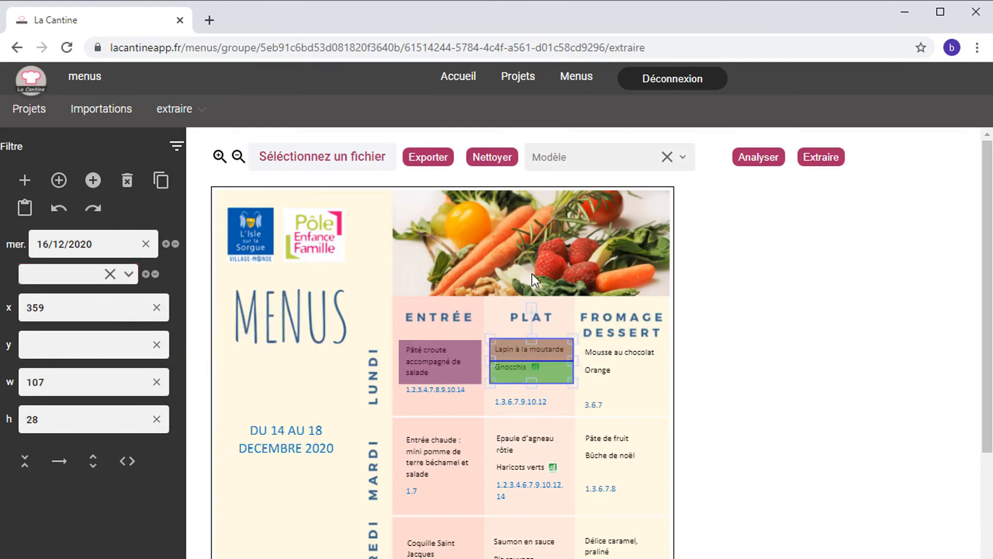
drag(544, 352, 630, 354)
click(602, 408)
Step: Set Mousse au chocolat to laitage and Orange to dessert, then select the whole Lundi row
click(602, 354)
click(129, 277)
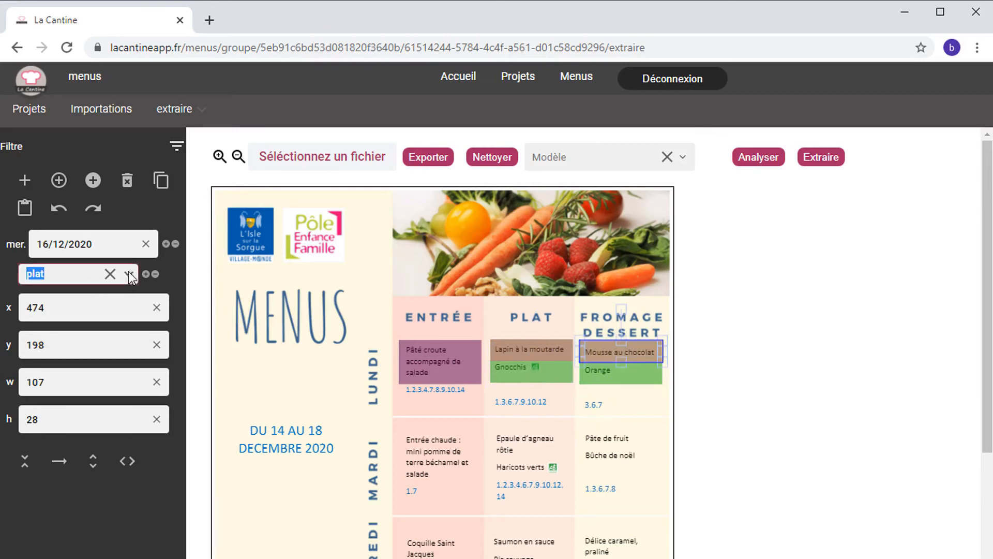
click(184, 380)
click(613, 375)
click(129, 275)
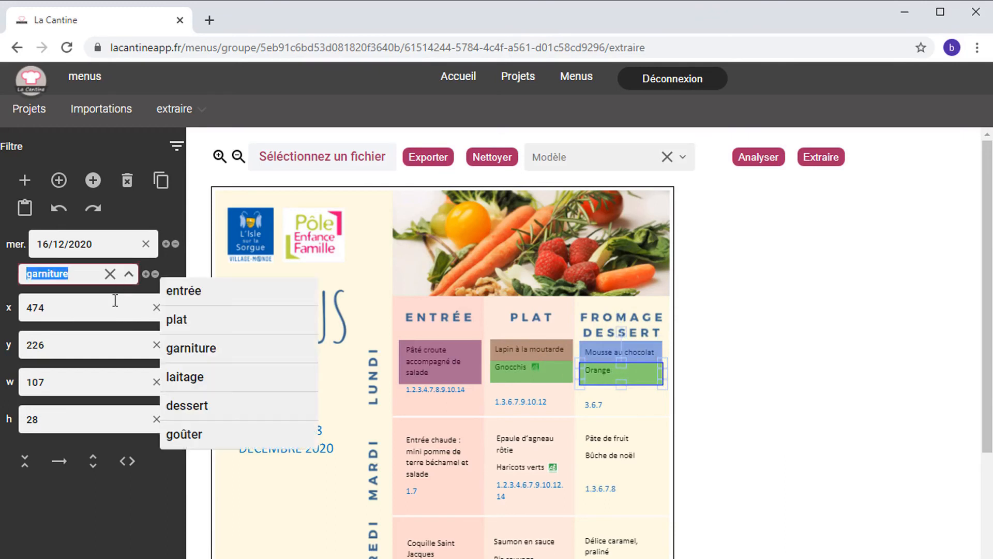
click(188, 409)
drag(367, 319, 675, 397)
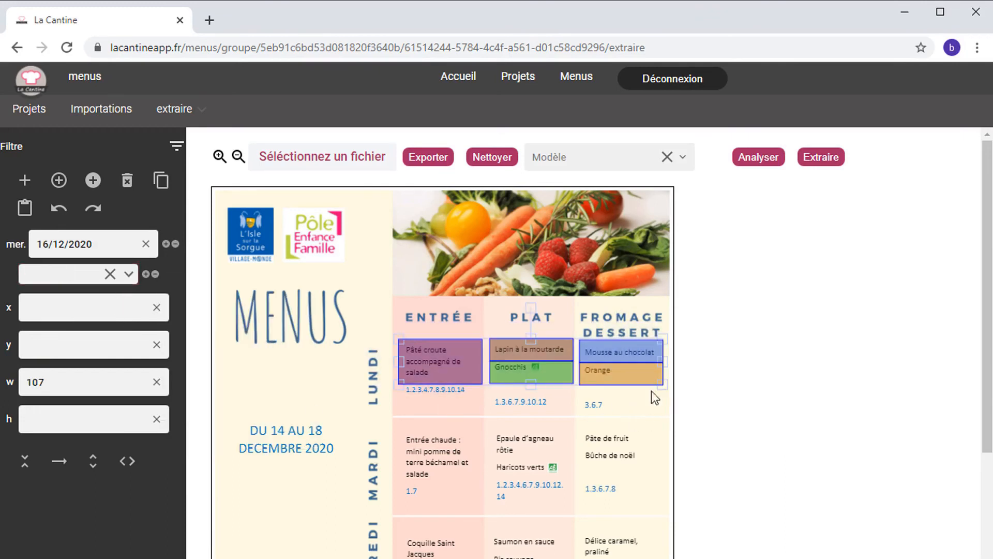
Step: Set the date's day to 14 and copy the Lundi boxes down onto the Mardi row
double_click(46, 242)
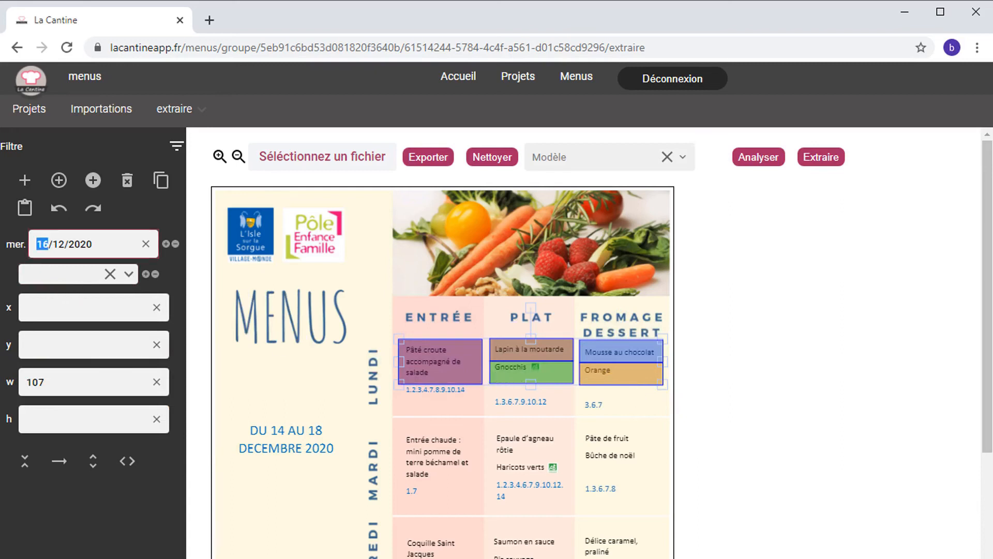
text(14)
drag(384, 295, 674, 393)
key(ctrl+c)
key(ctrl+v)
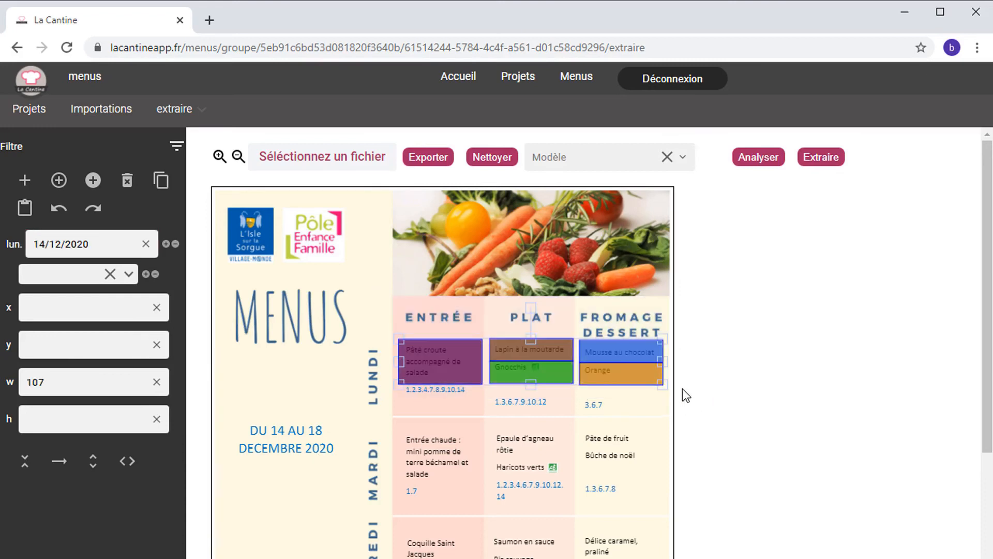
drag(552, 351, 555, 448)
Step: Copy the category boxes row by row down onto the Mercredi, Jeudi and Vendredi rows
drag(988, 321, 988, 411)
key(ctrl+c)
key(ctrl+v)
drag(529, 321, 539, 500)
key(ctrl+c)
key(ctrl+v)
drag(984, 450, 984, 511)
key(ctrl+c)
key(ctrl+v)
drag(626, 403, 623, 504)
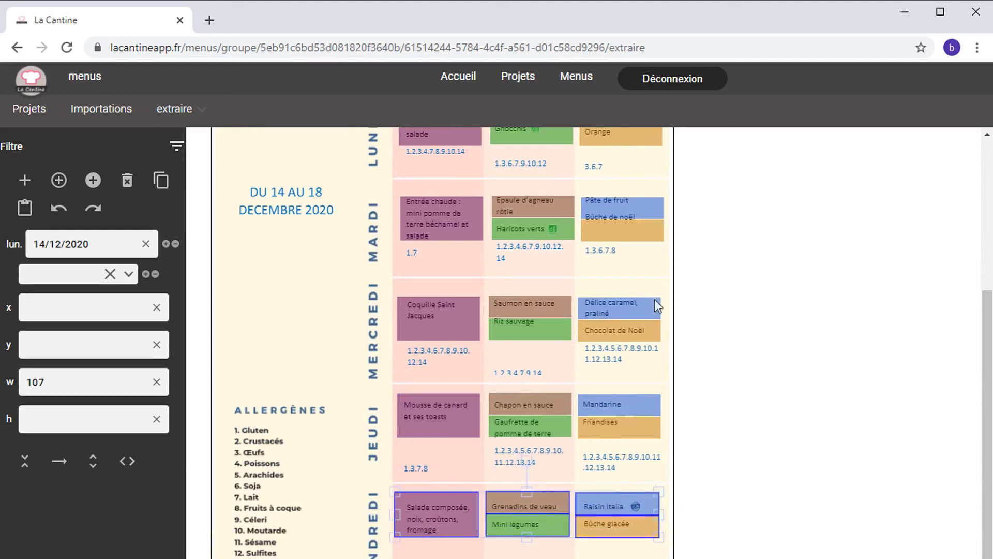
Step: Shorten Mardi's Pâte de fruit box to a single line above the Bûche de Noël box
click(625, 212)
mouse_move(625, 223)
mouse_down()
mouse_move(625, 205)
mouse_move(620, 223)
mouse_up()
click(622, 225)
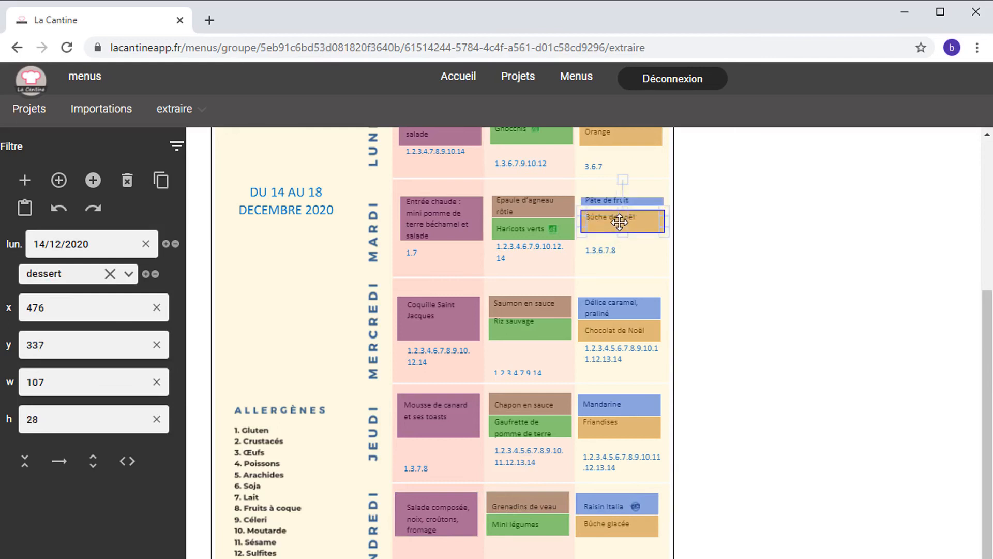
scroll(987, 393, up, 1)
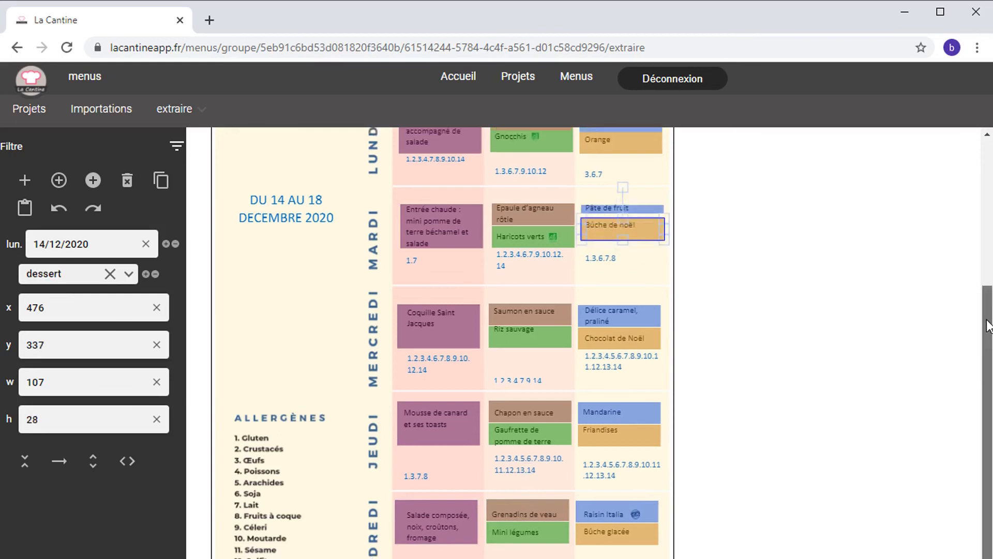
Step: Date the Mardi to Vendredi rows 15/12, 16/12, 17/12 and 18/12/2020
drag(343, 222, 703, 321)
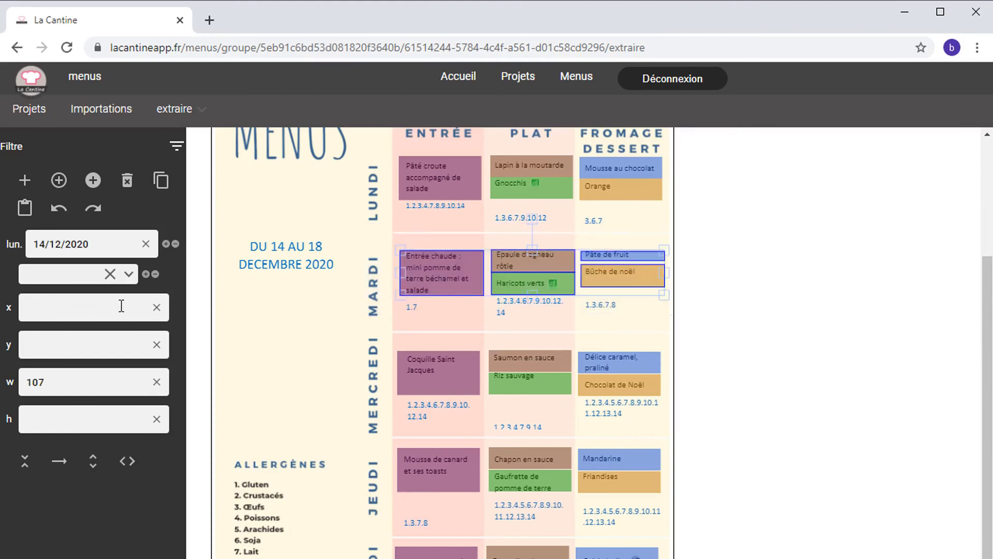
click(166, 244)
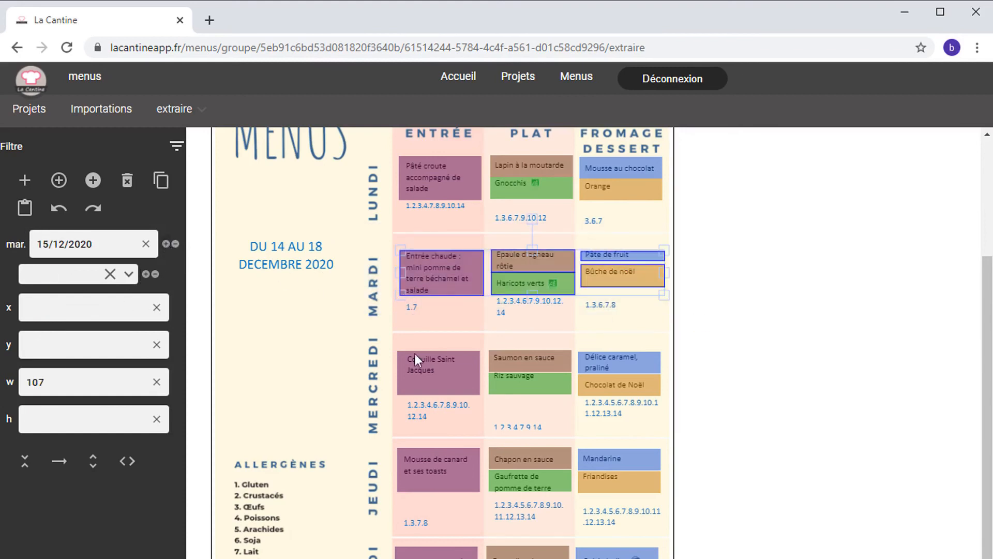
drag(355, 333, 686, 417)
double_click(166, 244)
drag(352, 430, 677, 507)
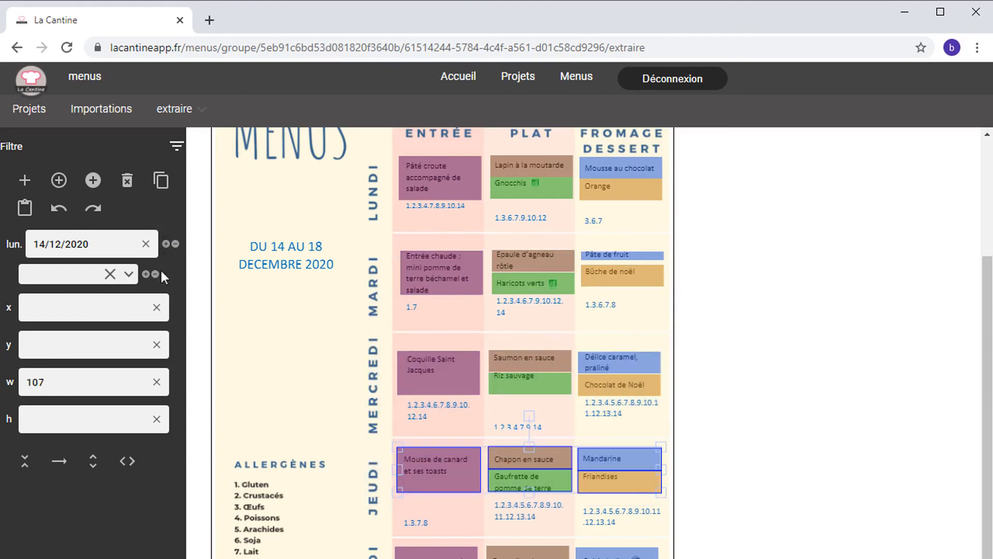
double_click(166, 243)
click(166, 243)
drag(363, 534, 673, 558)
double_click(166, 244)
double_click(166, 244)
drag(989, 402, 989, 262)
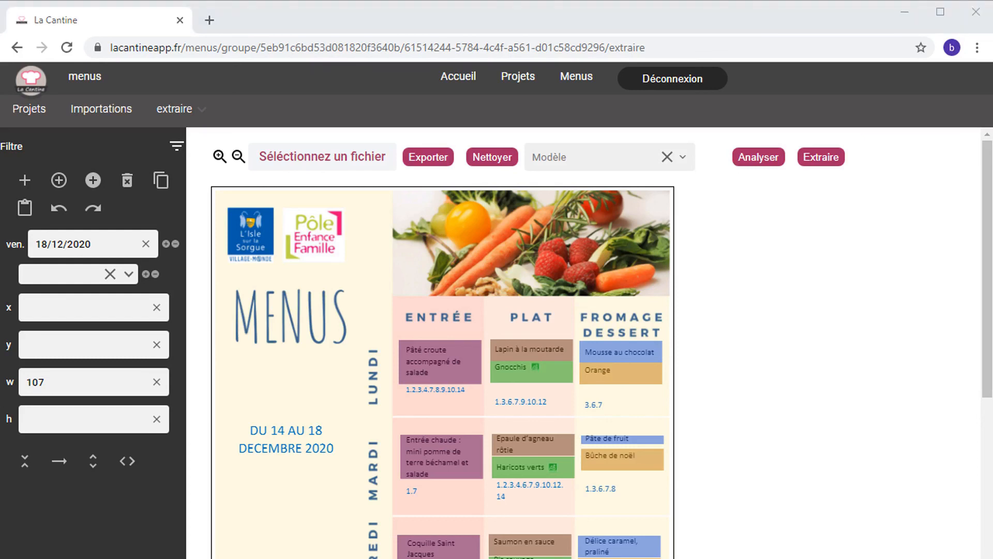
Step: Clear all boxes, reload them from extractions (14).json, and check every weekday row
click(492, 156)
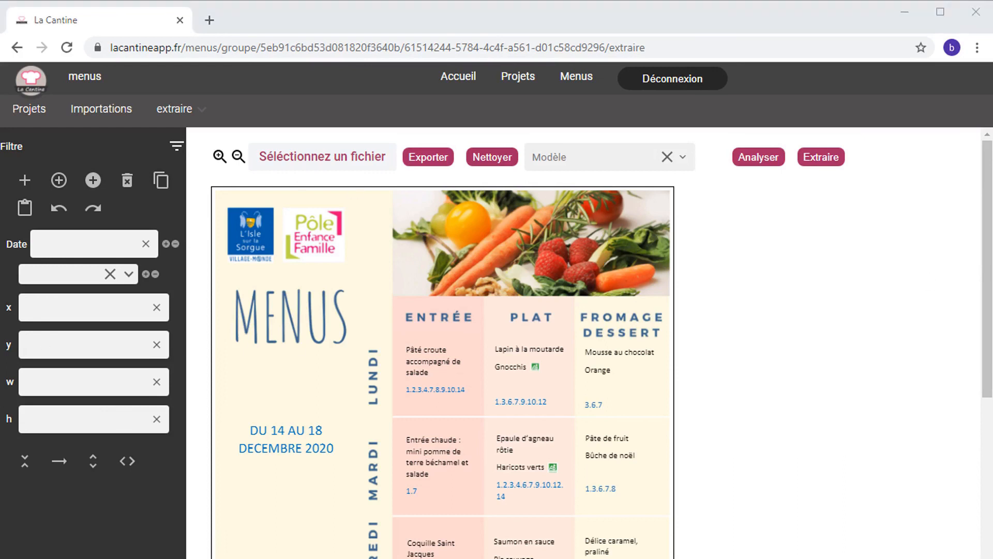
drag(320, 156, 320, 155)
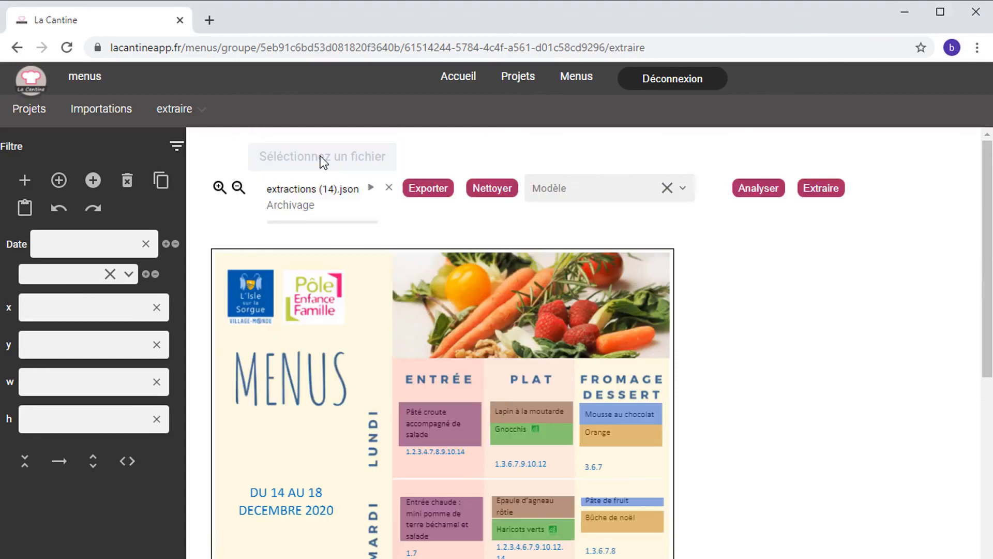
scroll(595, 341, down, 5)
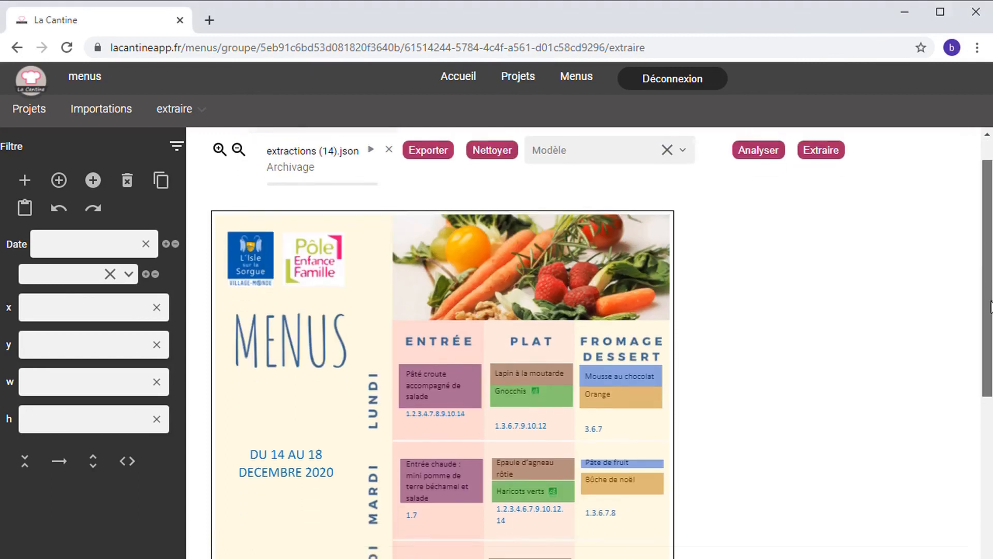
scroll(595, 341, down, 2)
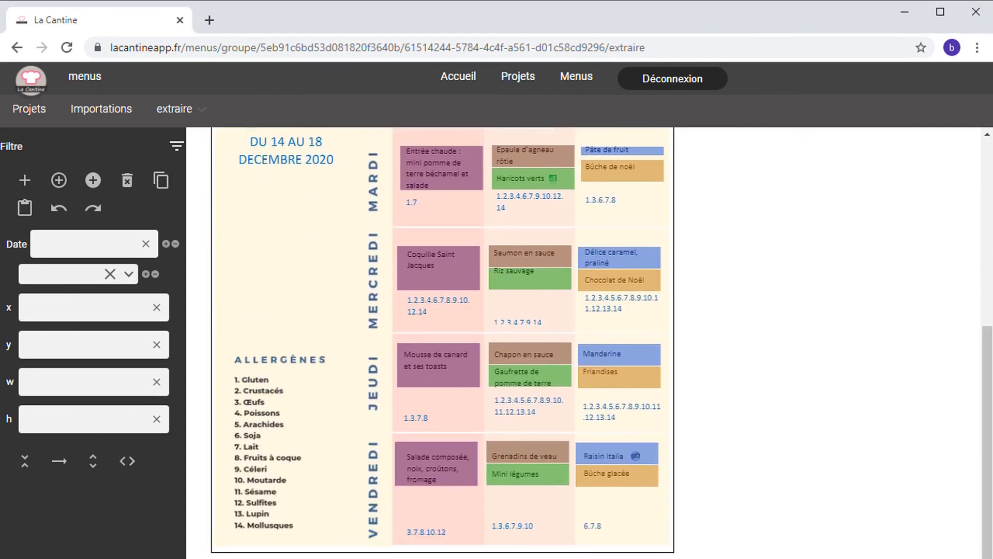
scroll(836, 216, up, 7)
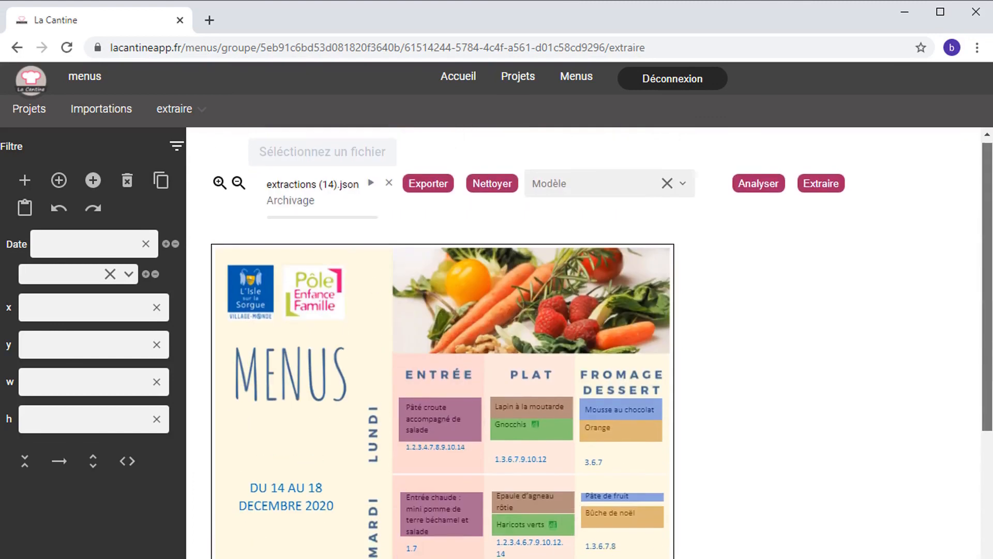
Step: Extract the boxed dishes into the Ajouter vos menus table for 14–18 décembre 2020
click(820, 188)
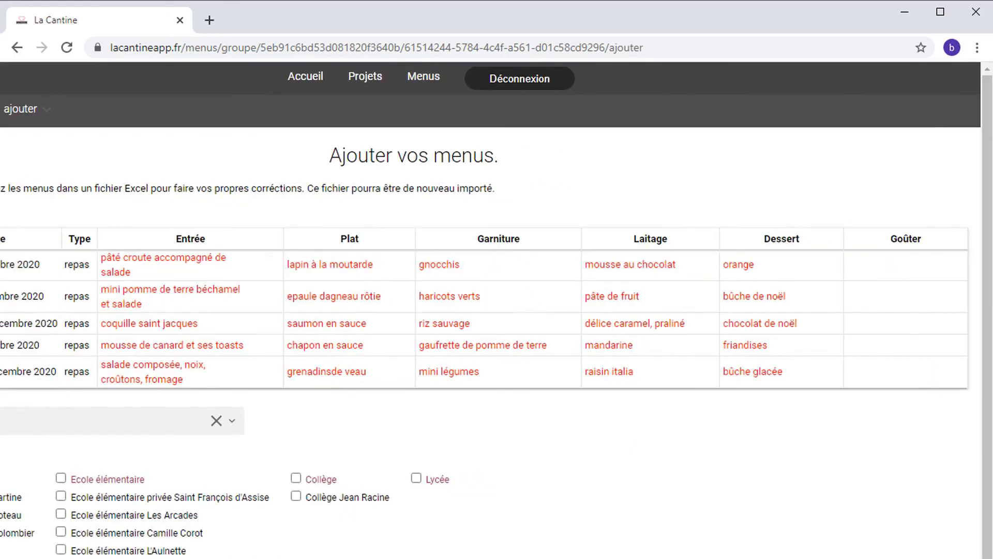
scroll(491, 342, left, 3)
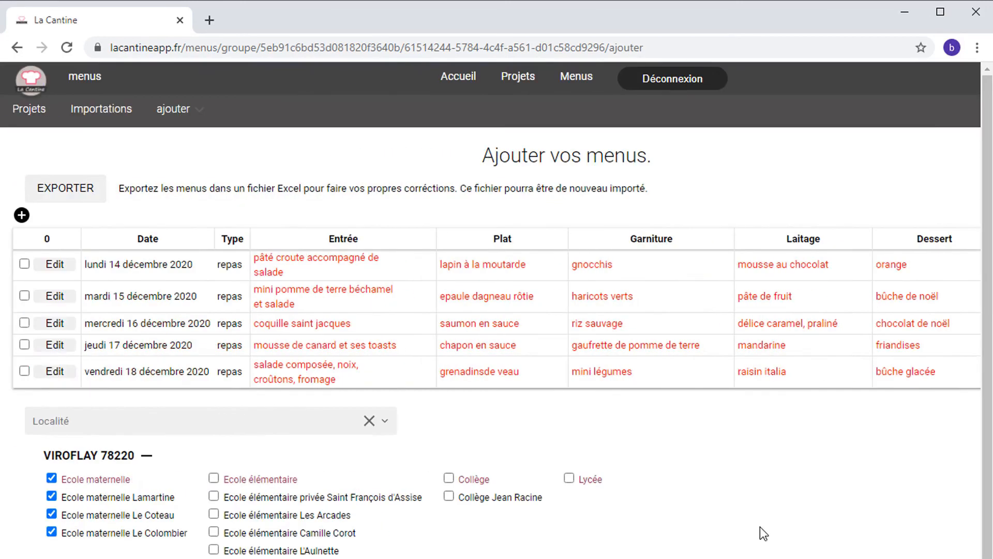